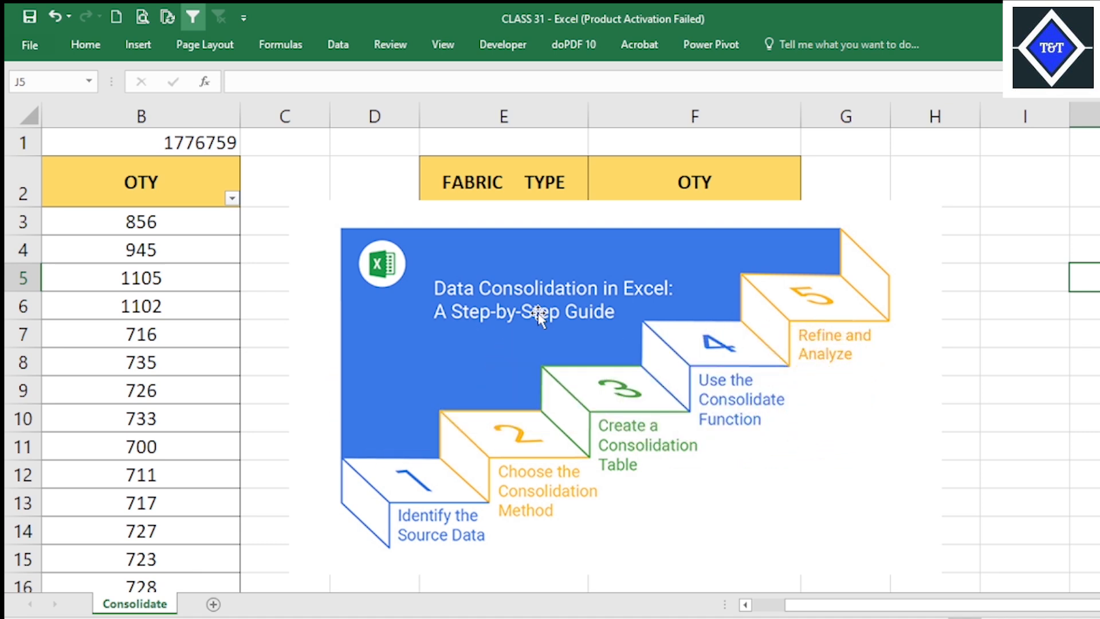
Move the data consolidation guide picture off the summary table into the empty columns starting around column I.
drag(598, 262, 618, 247)
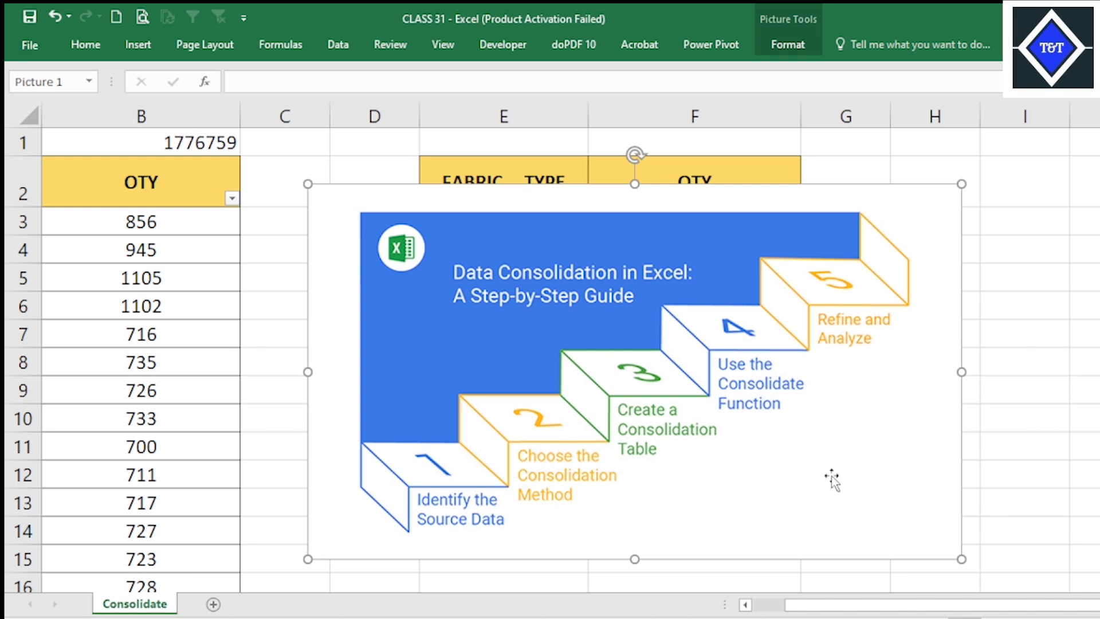
scroll(1009, 609, left, 1)
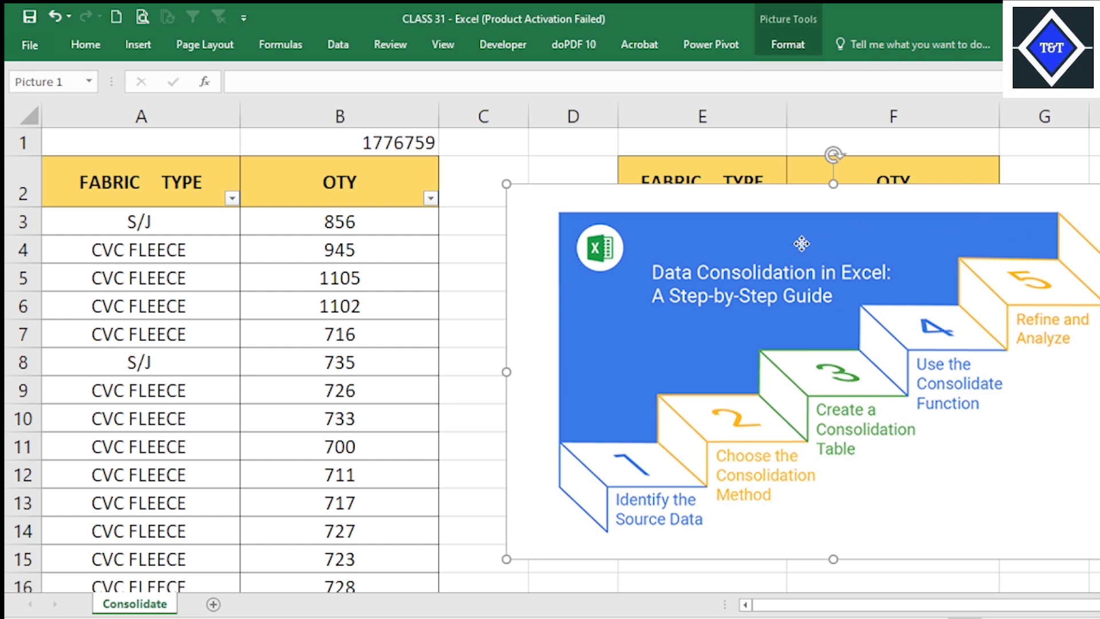
drag(802, 243, 1099, 251)
drag(590, 265, 1099, 291)
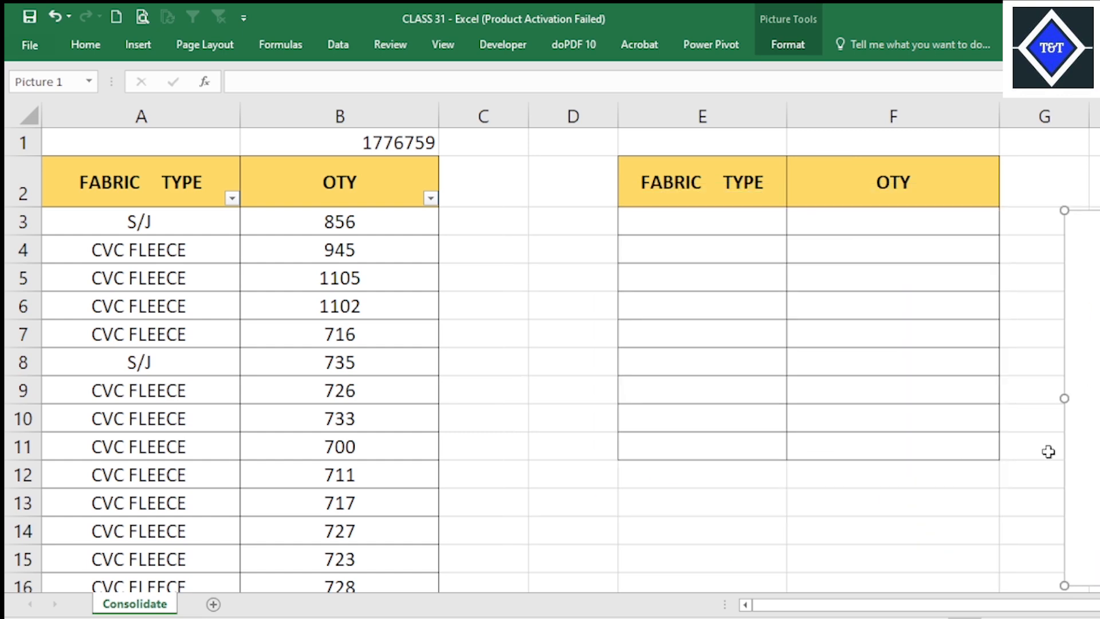
scroll(999, 606, right, 1)
drag(1035, 453, 832, 362)
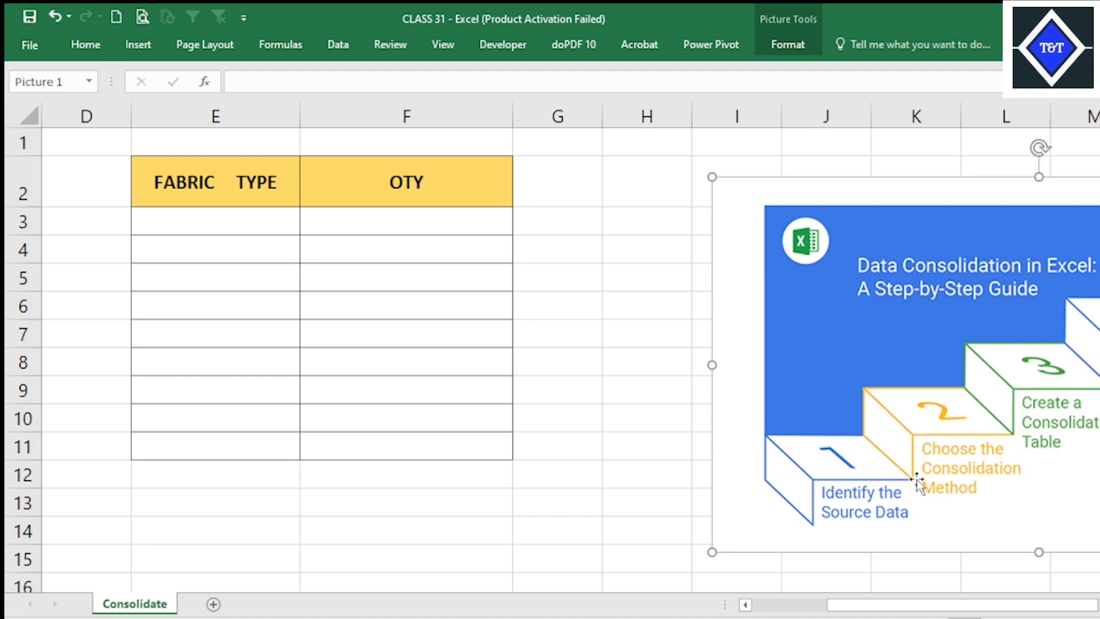
drag(1022, 604, 762, 608)
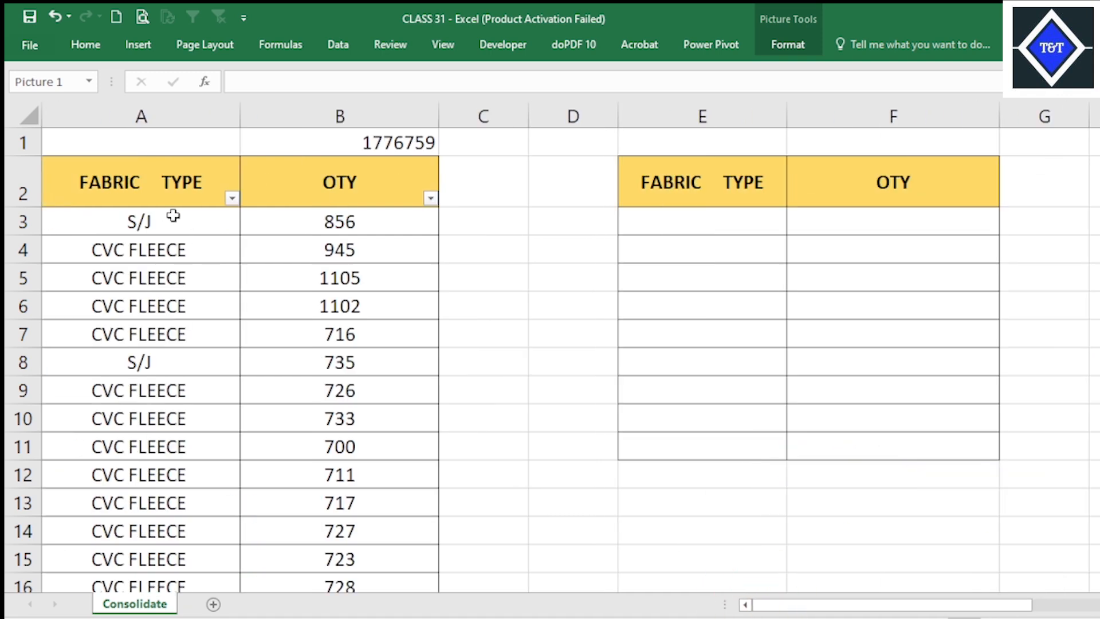
Examine the distinct fabric types listed in the source table's FABRIC TYPE filter, without filtering the data.
click(175, 215)
click(232, 198)
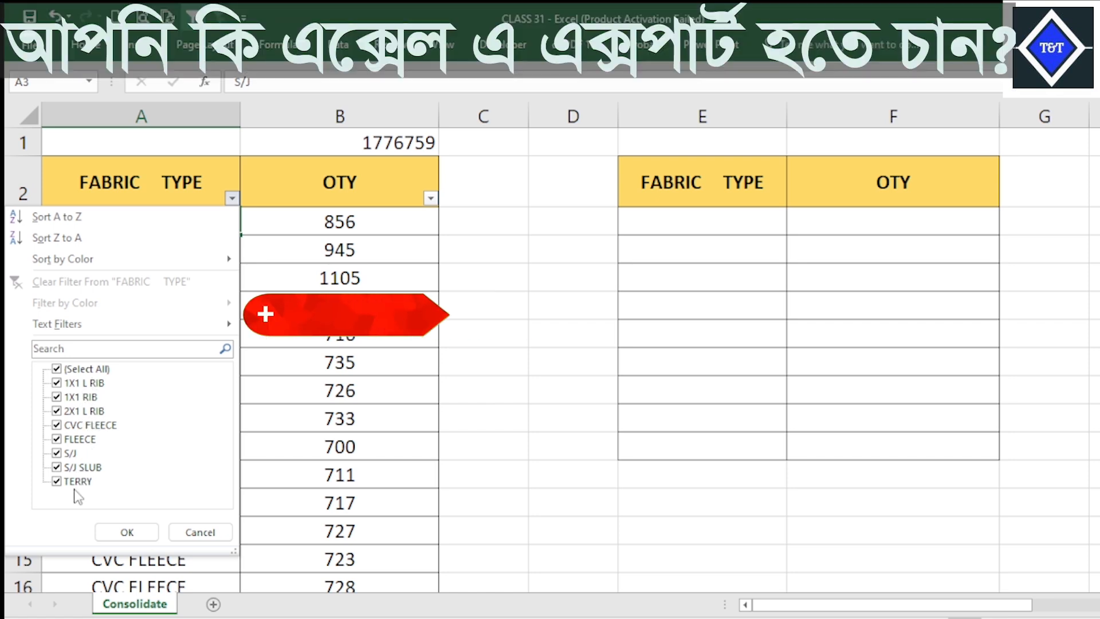
click(484, 355)
ctrl+scroll(487, 354, up, 4)
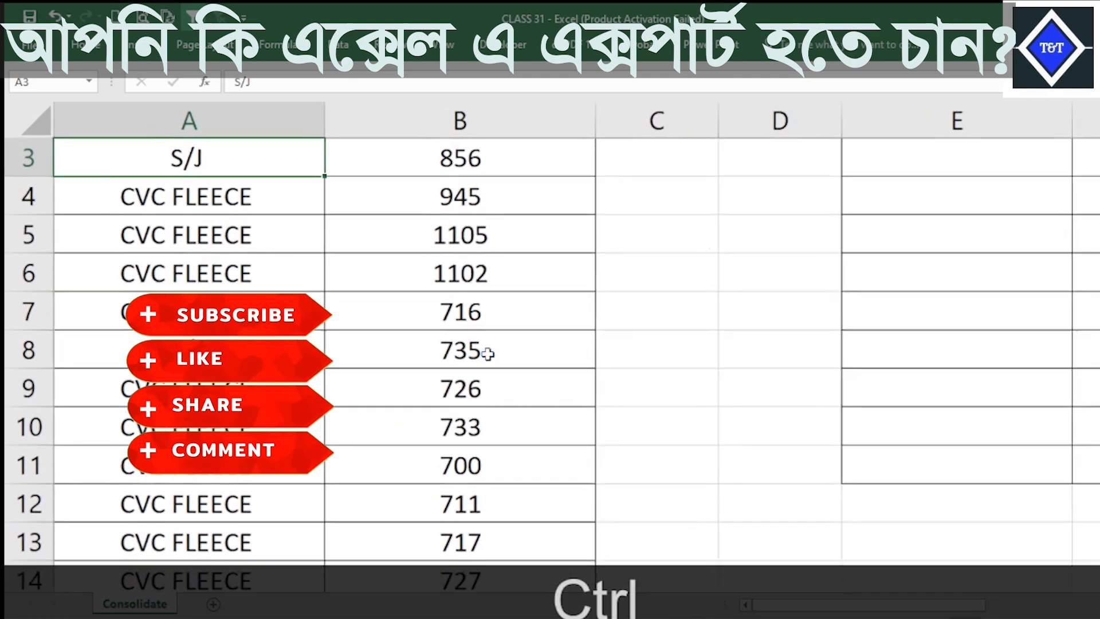
click(365, 258)
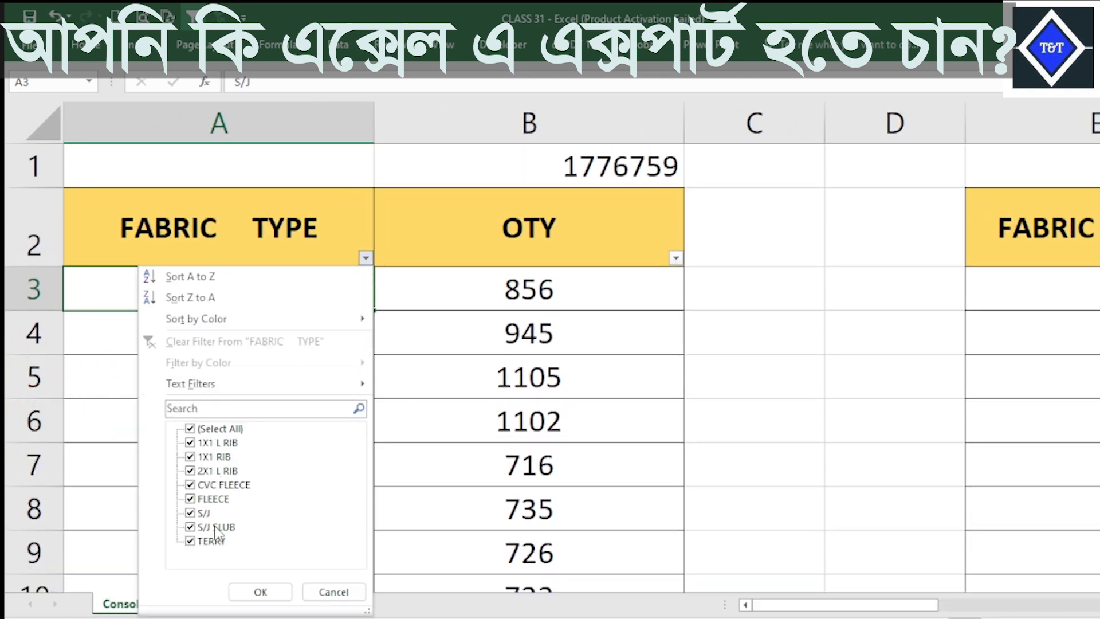
click(521, 381)
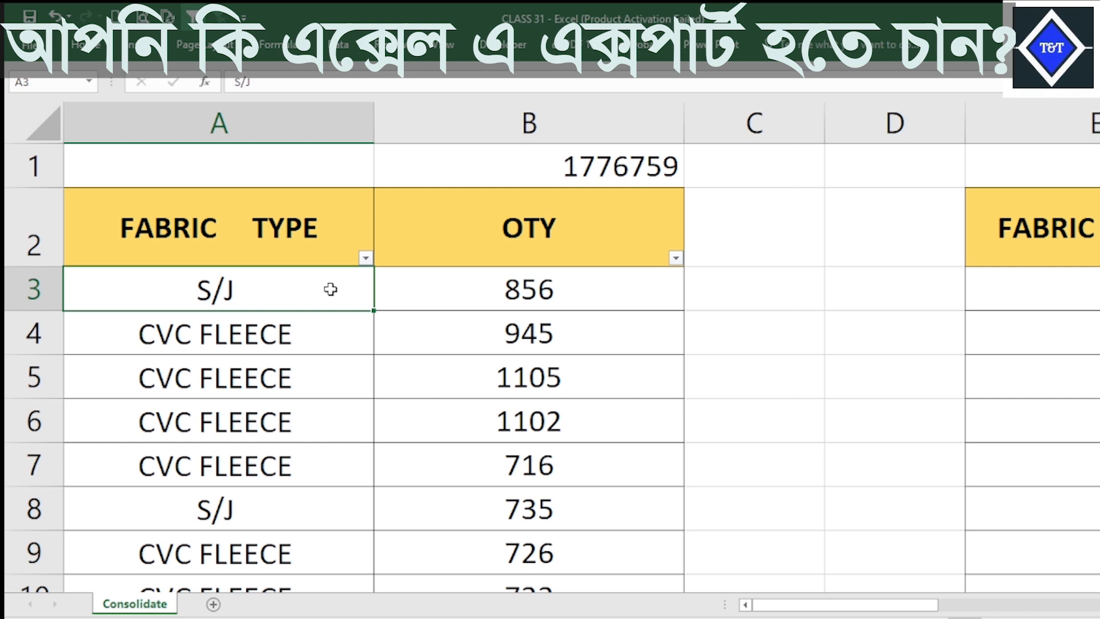
click(365, 258)
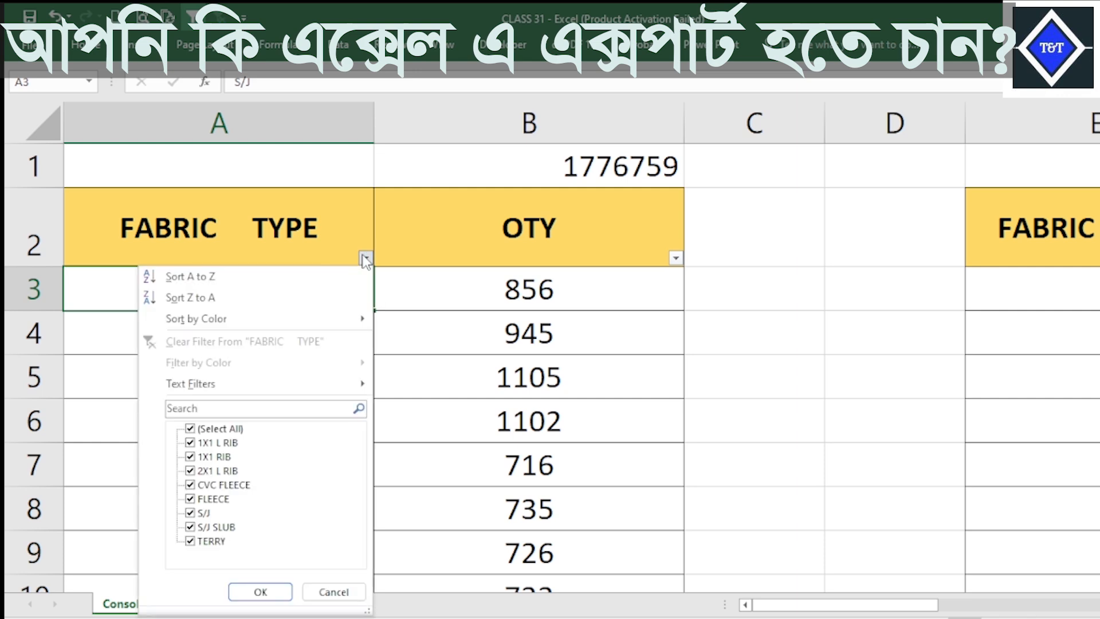
click(459, 380)
click(334, 285)
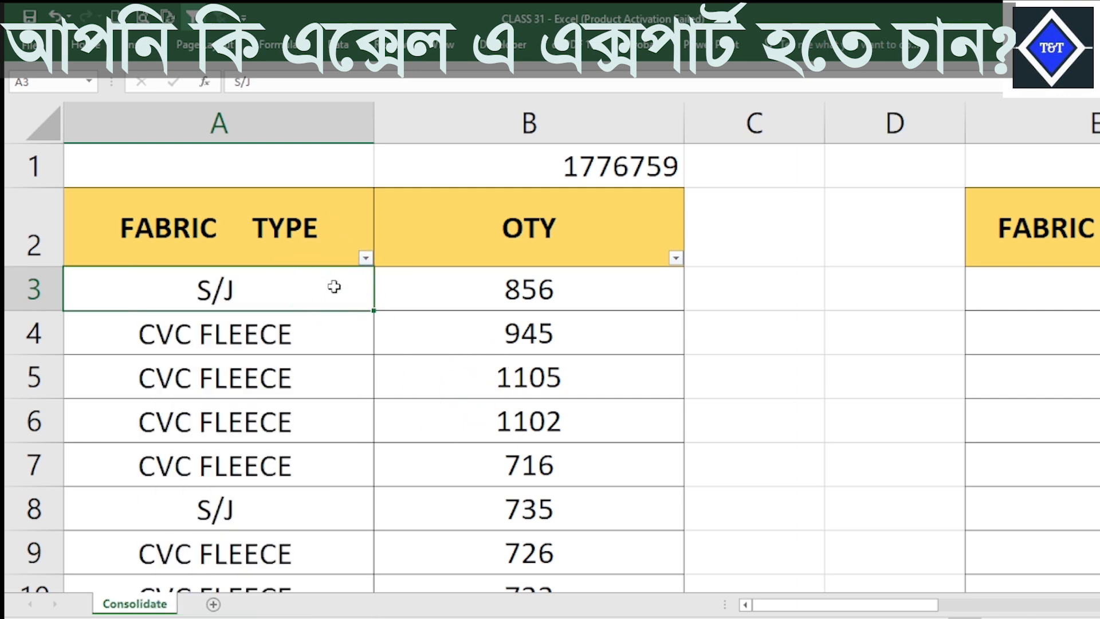
Inspect the extent of the source table's FABRIC TYPE column, the first quantity in B3 and the total in B1.
key(ctrl+shift+Down)
scroll(324, 356, down, 4)
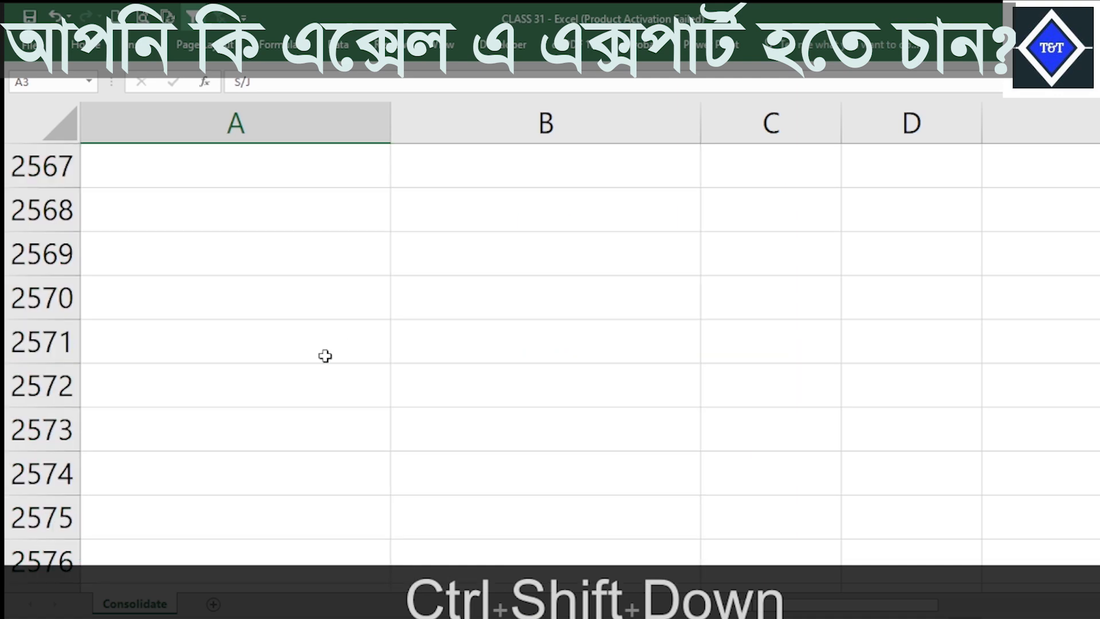
scroll(258, 331, up, 5)
click(254, 441)
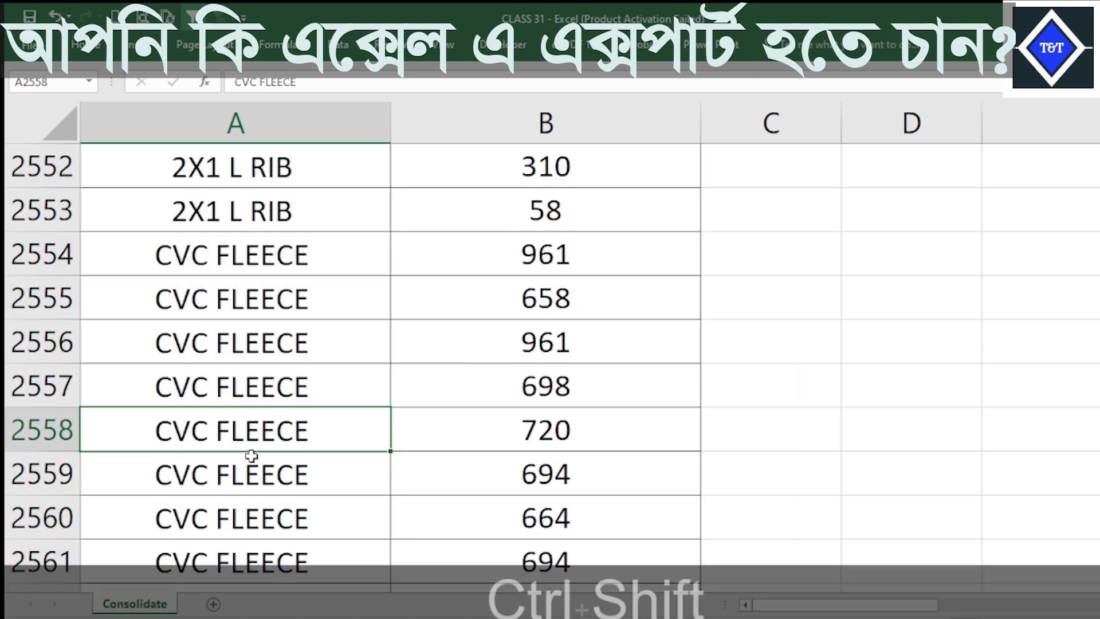
key(ctrl+shift+Up)
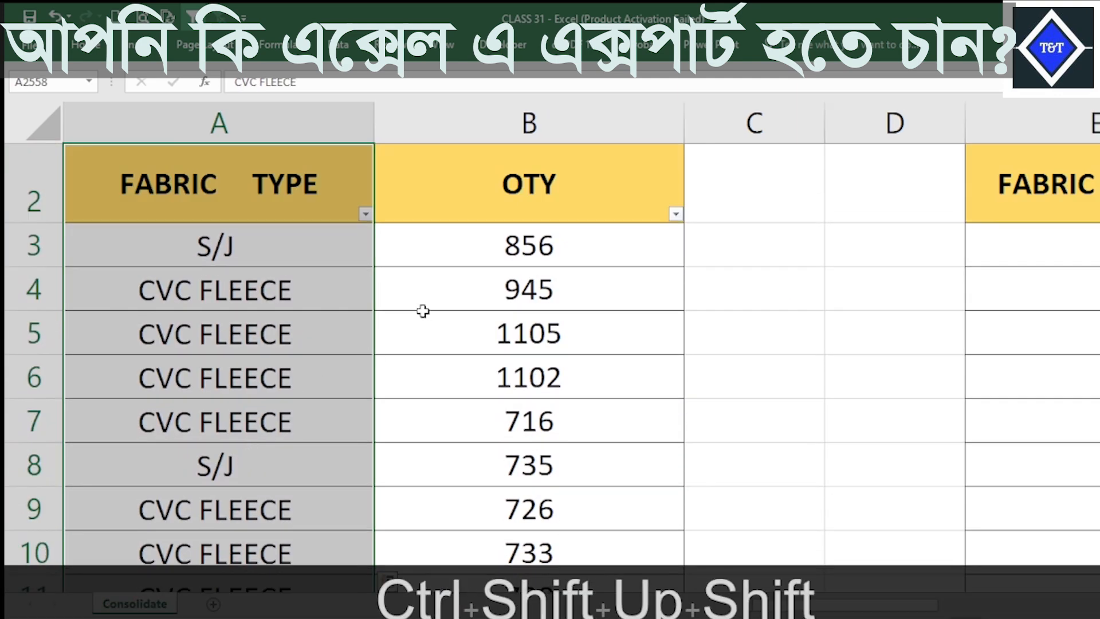
click(501, 259)
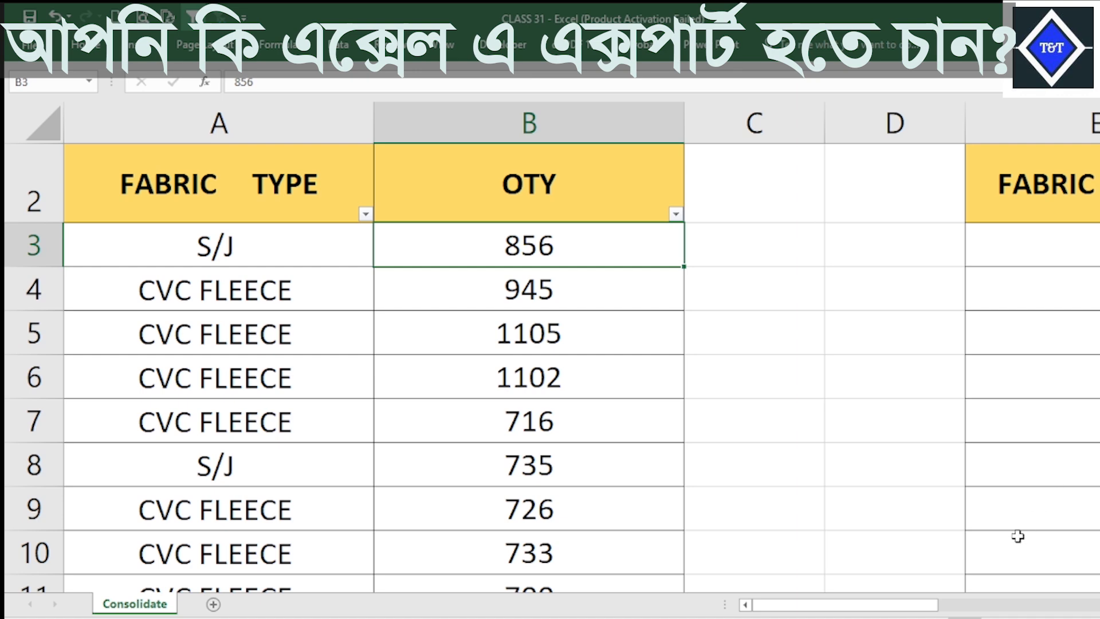
mouse_move(916, 604)
mouse_down()
mouse_move(933, 606)
mouse_move(906, 604)
mouse_up()
scroll(596, 282, up, 1)
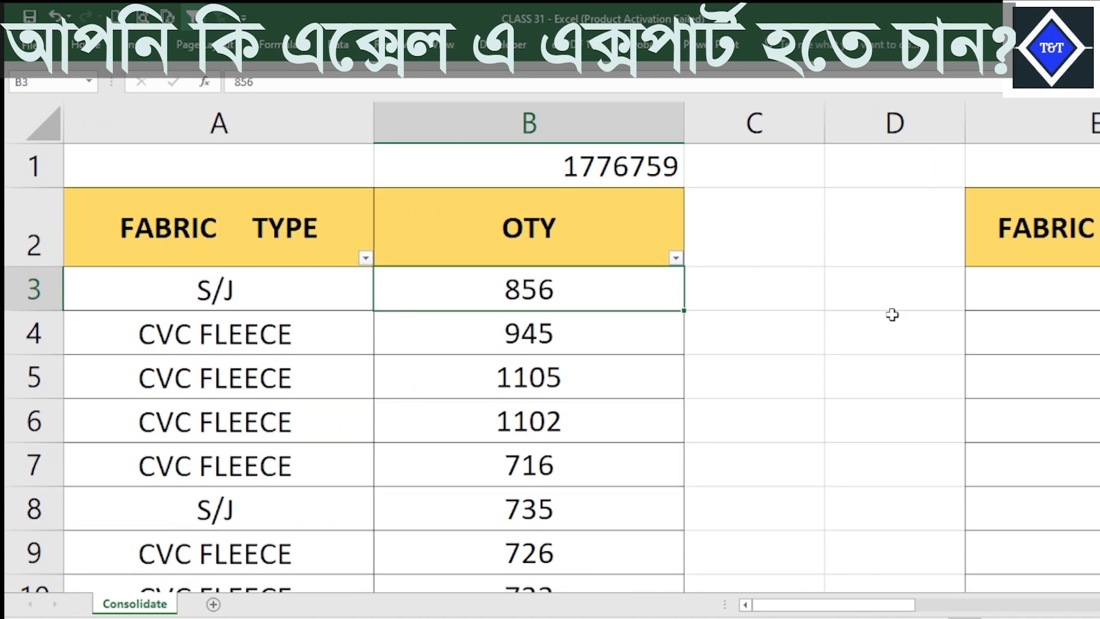
click(621, 164)
Start a consolidation at cell E3 of the summary table, clear any leftover reference and choose the Sum function.
mouse_move(859, 603)
mouse_down()
mouse_move(905, 604)
mouse_move(877, 604)
mouse_up()
click(571, 271)
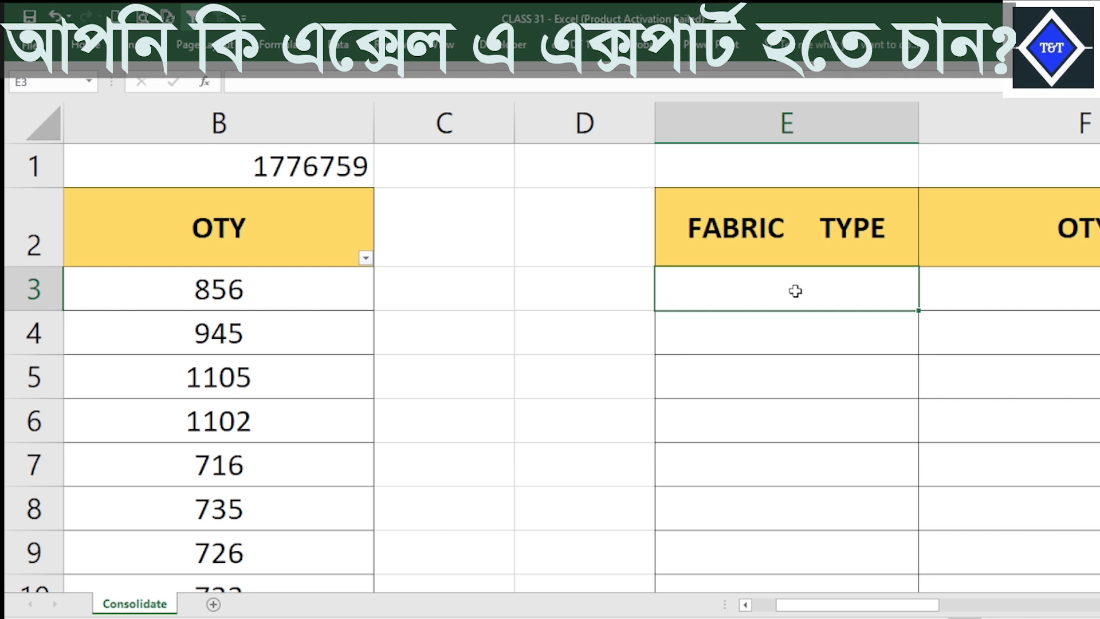
drag(873, 610, 851, 606)
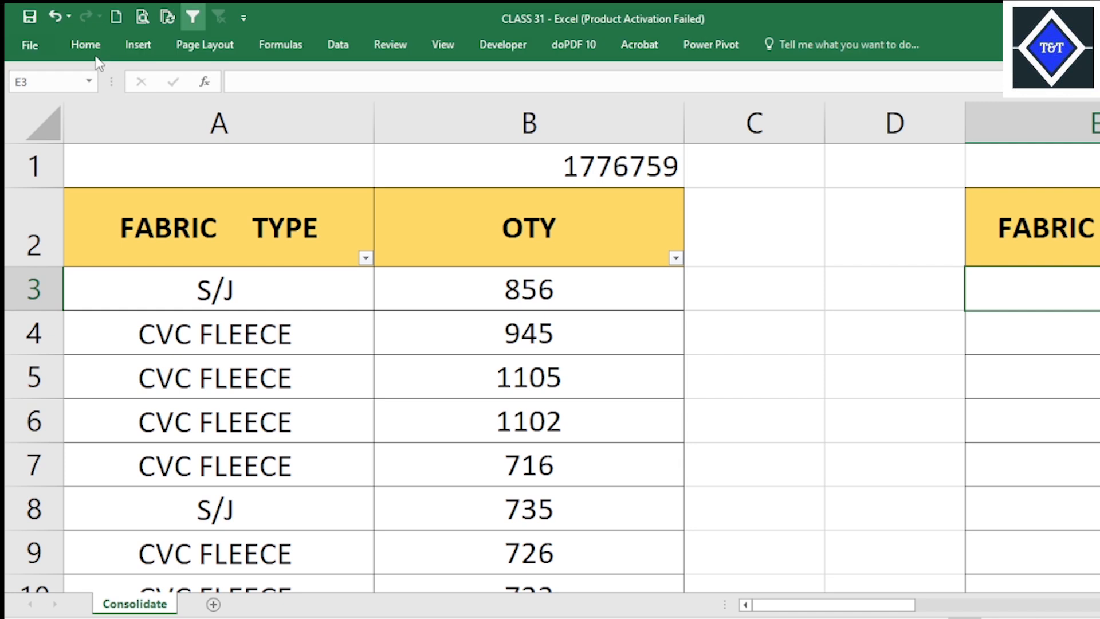
click(84, 44)
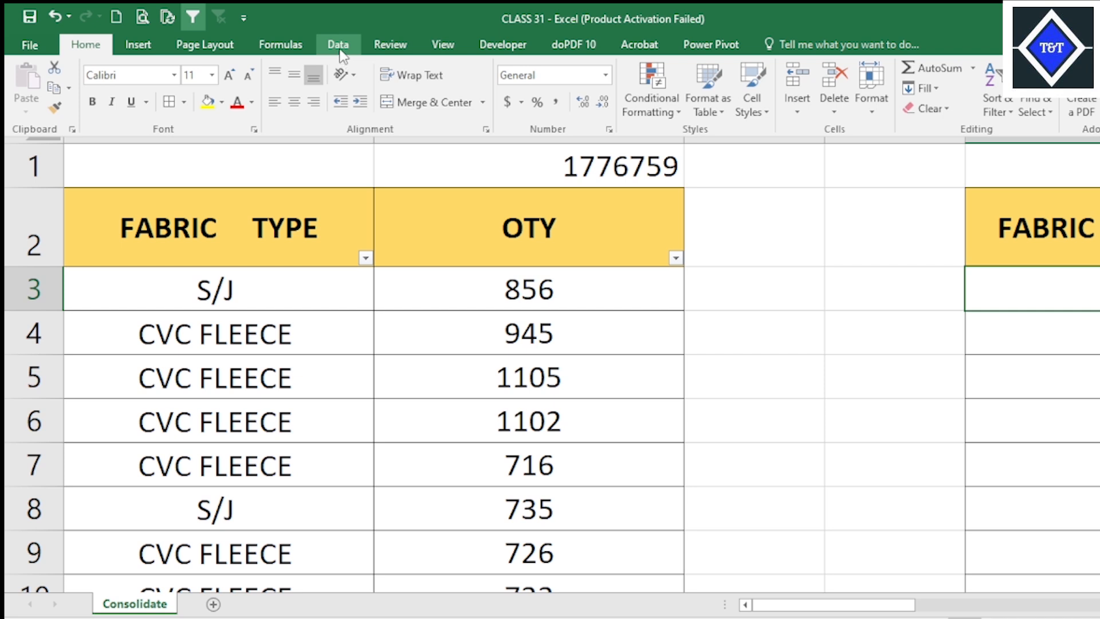
click(340, 51)
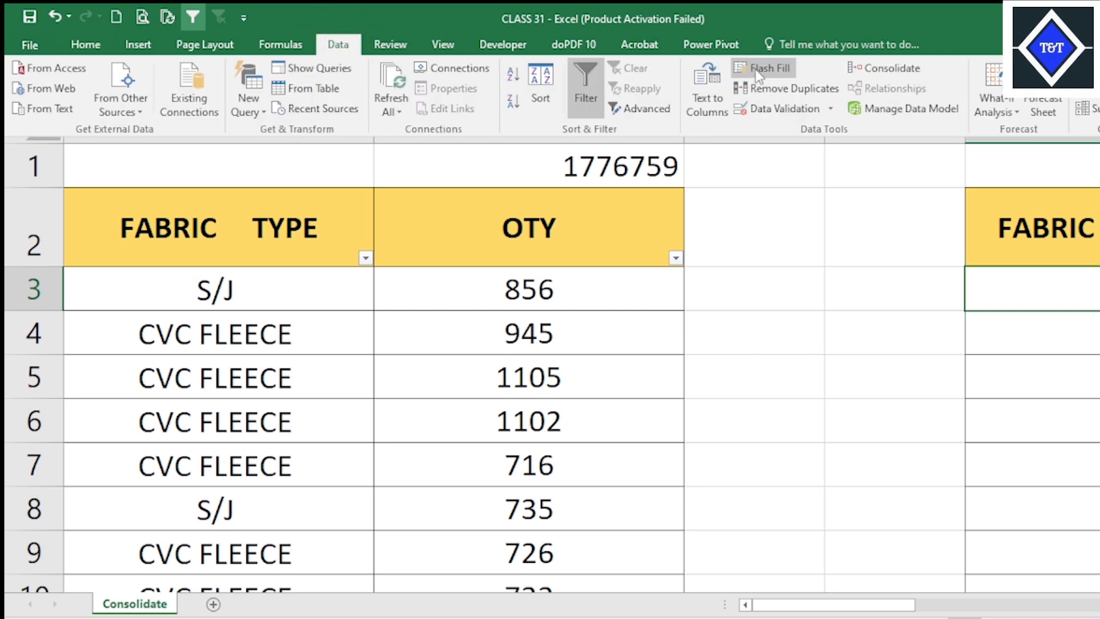
click(920, 69)
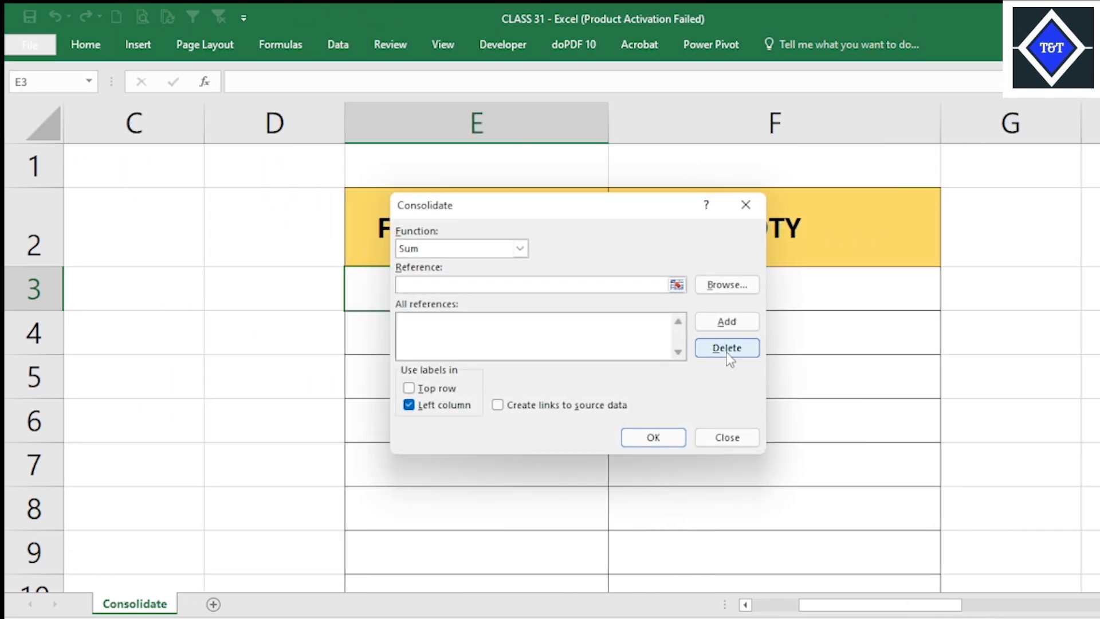
click(727, 350)
click(520, 250)
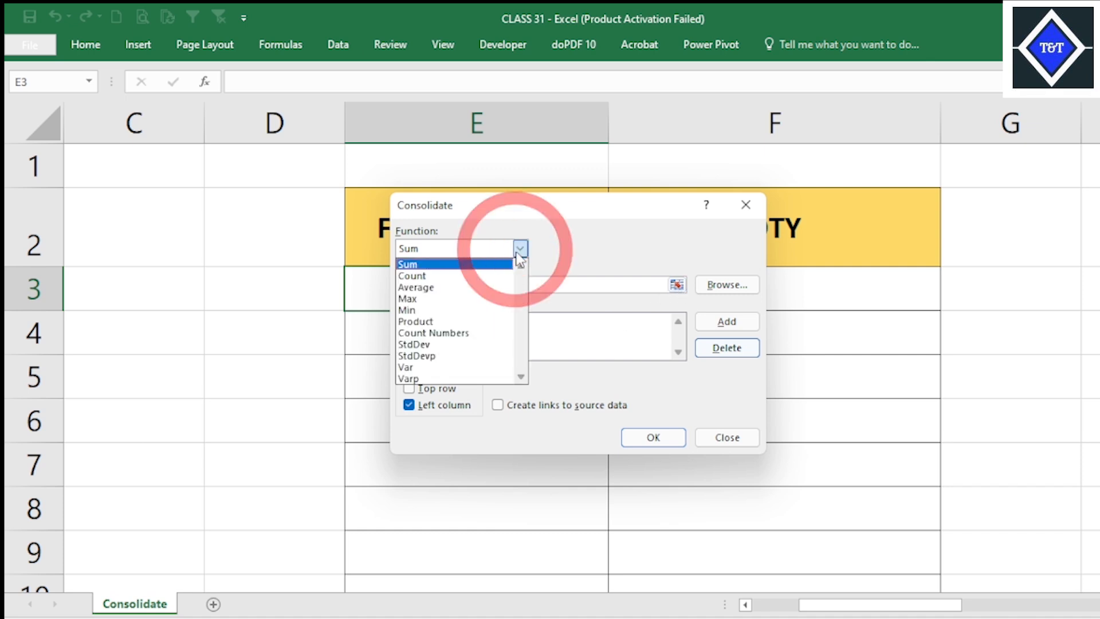
click(437, 265)
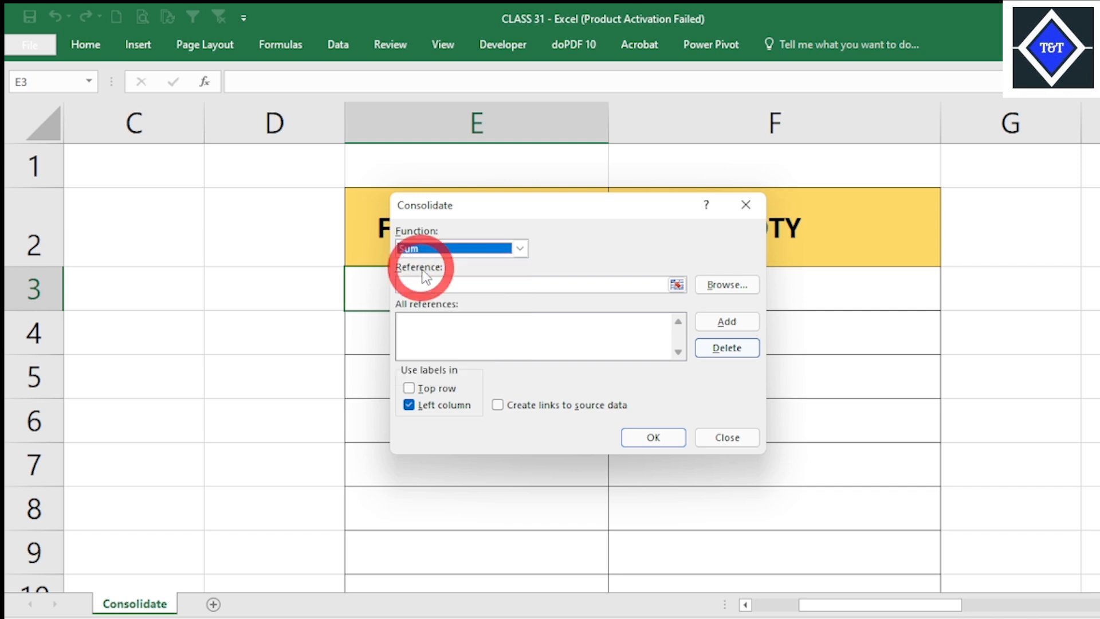
Add the source range $A$3:$B$2564 to the consolidation references.
click(676, 285)
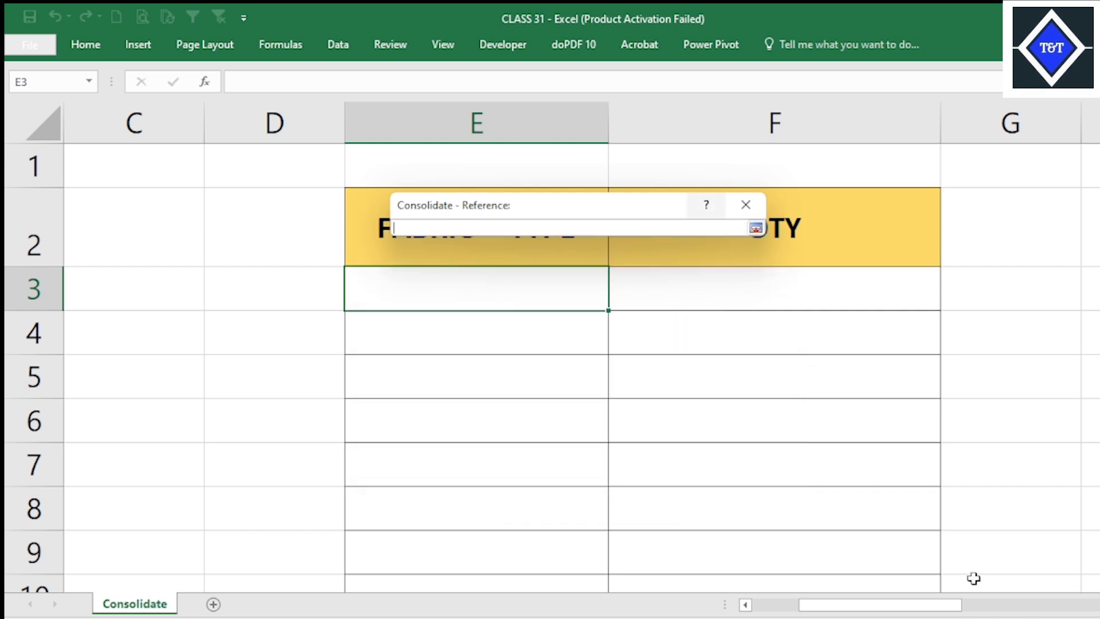
drag(928, 612, 882, 612)
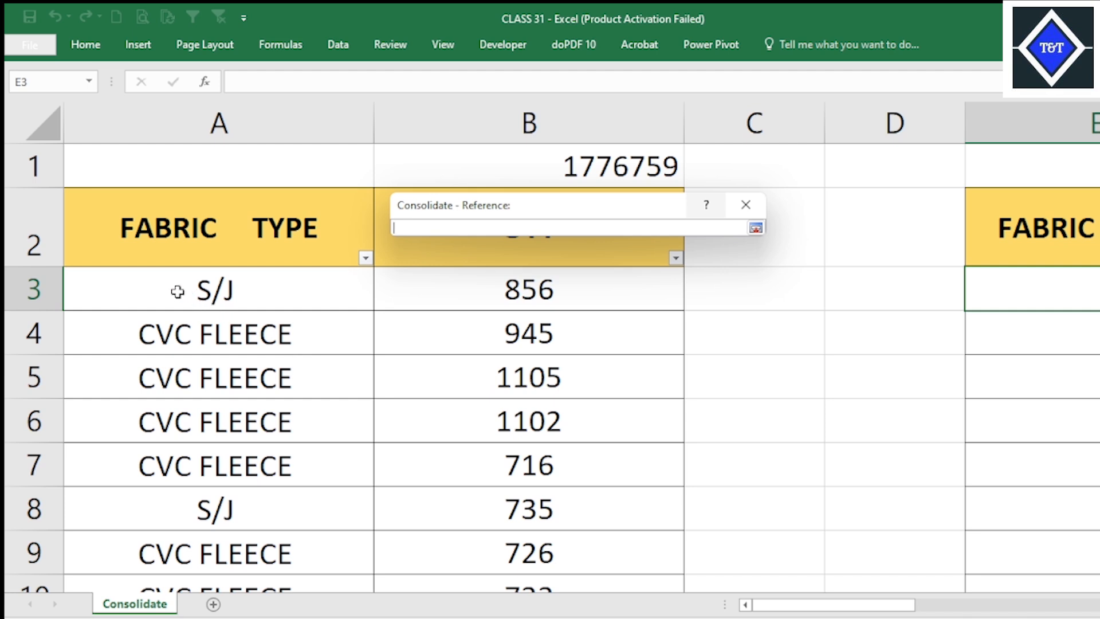
drag(177, 290, 606, 328)
key(ctrl)
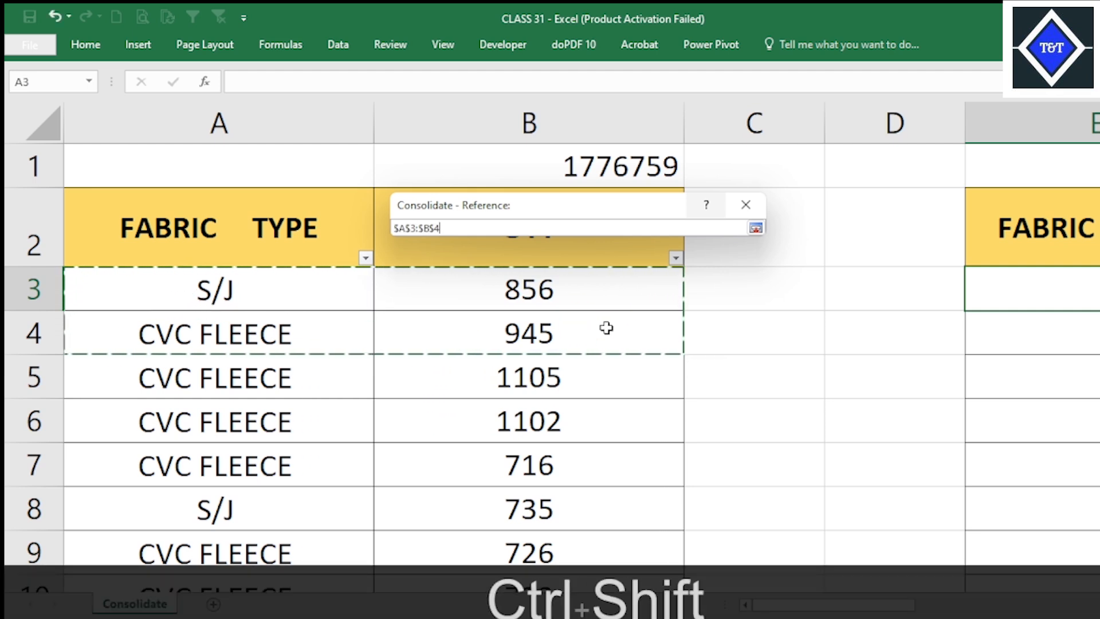
key(ctrl+shift+Down)
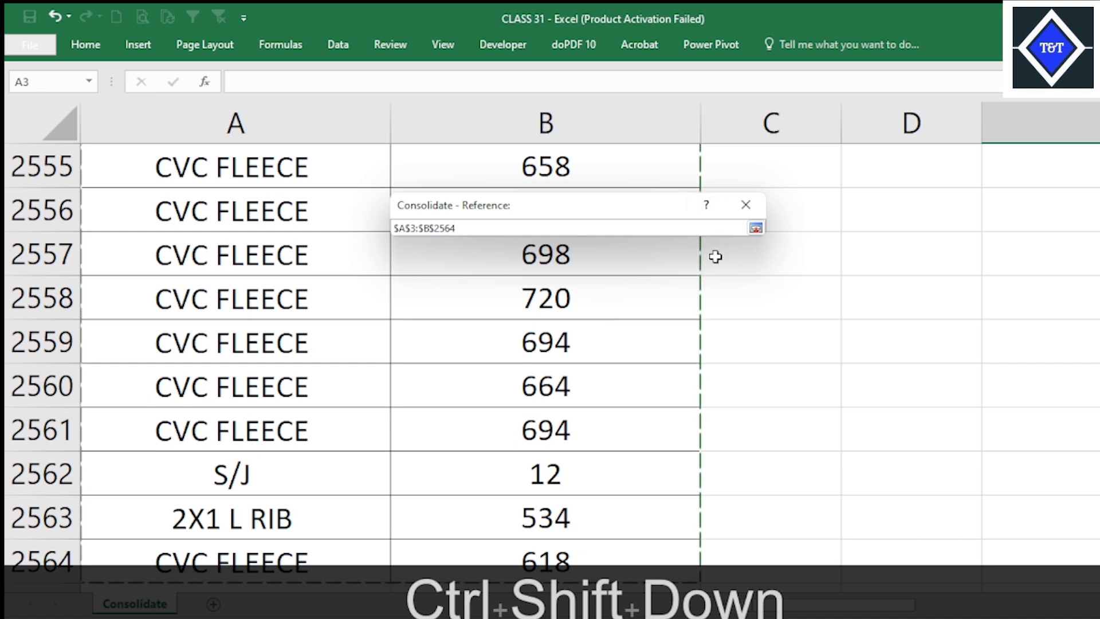
click(756, 229)
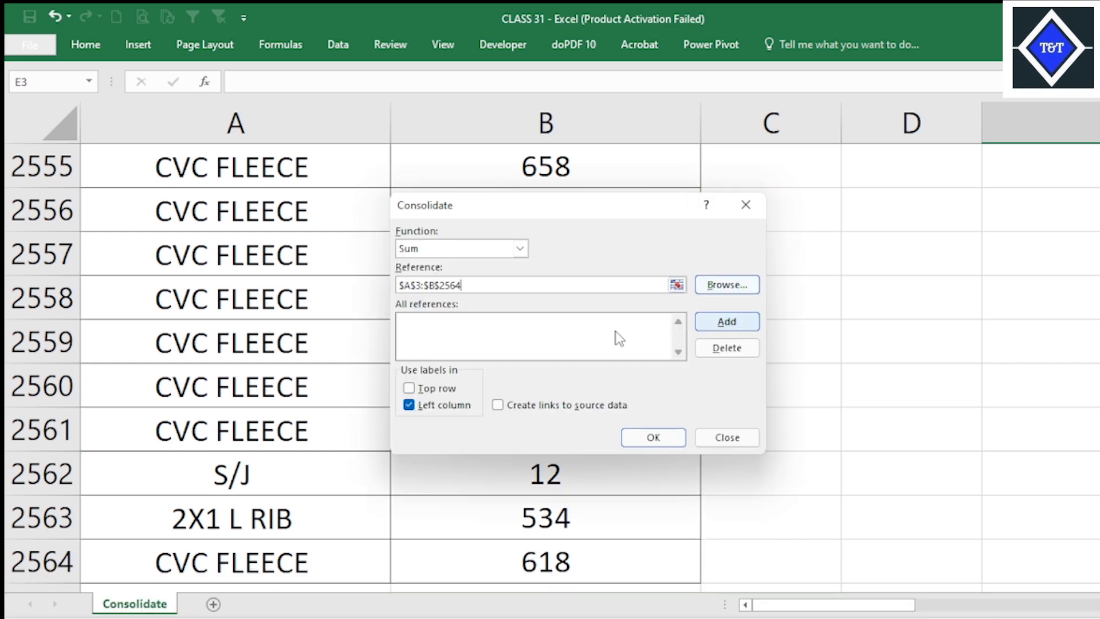
click(728, 322)
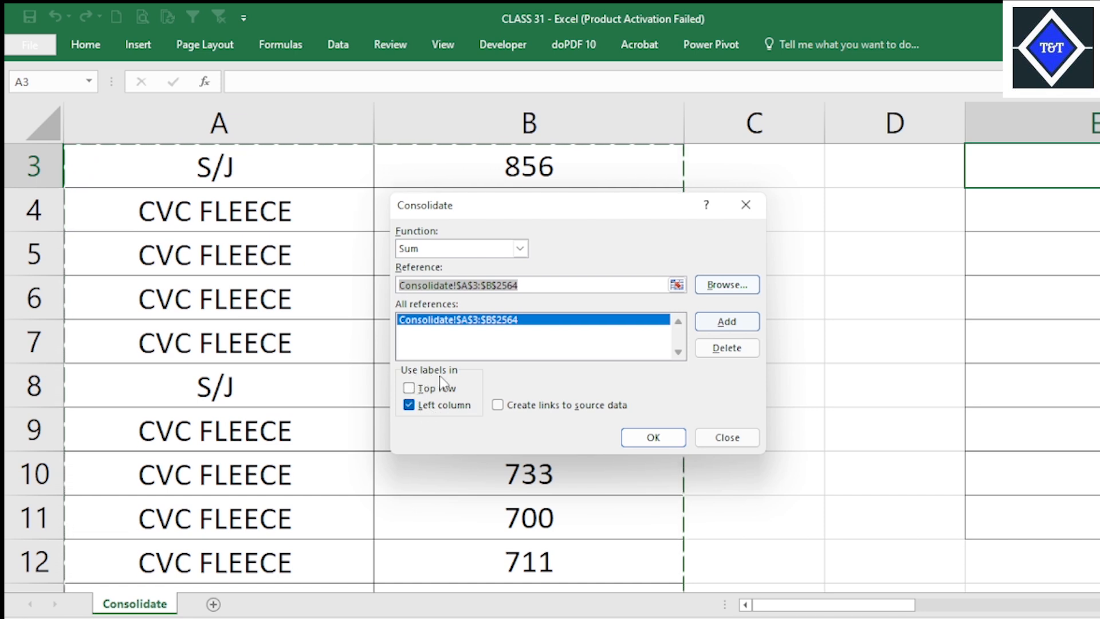
Use labels from the left column only, with the top row option off, and run the consolidation into the summary table.
click(409, 388)
click(409, 405)
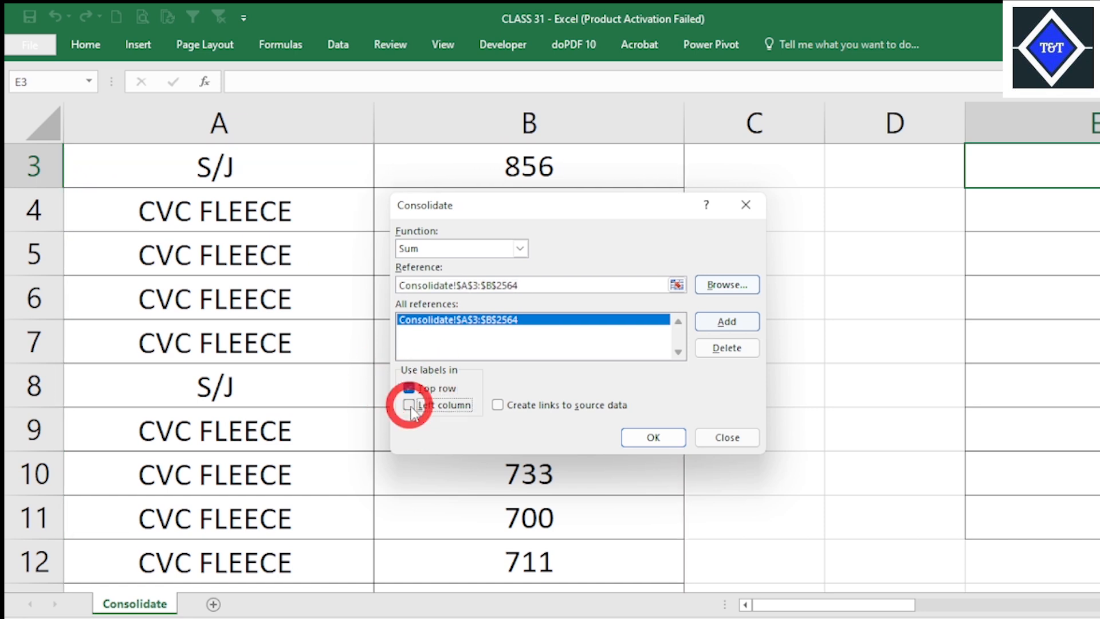
click(409, 388)
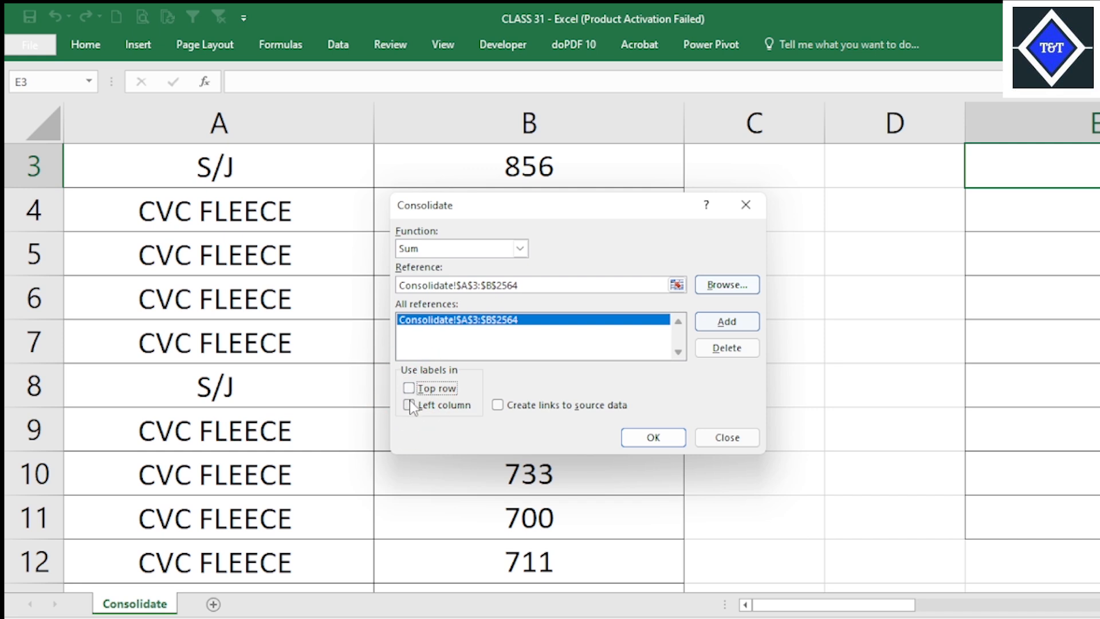
click(410, 405)
click(653, 437)
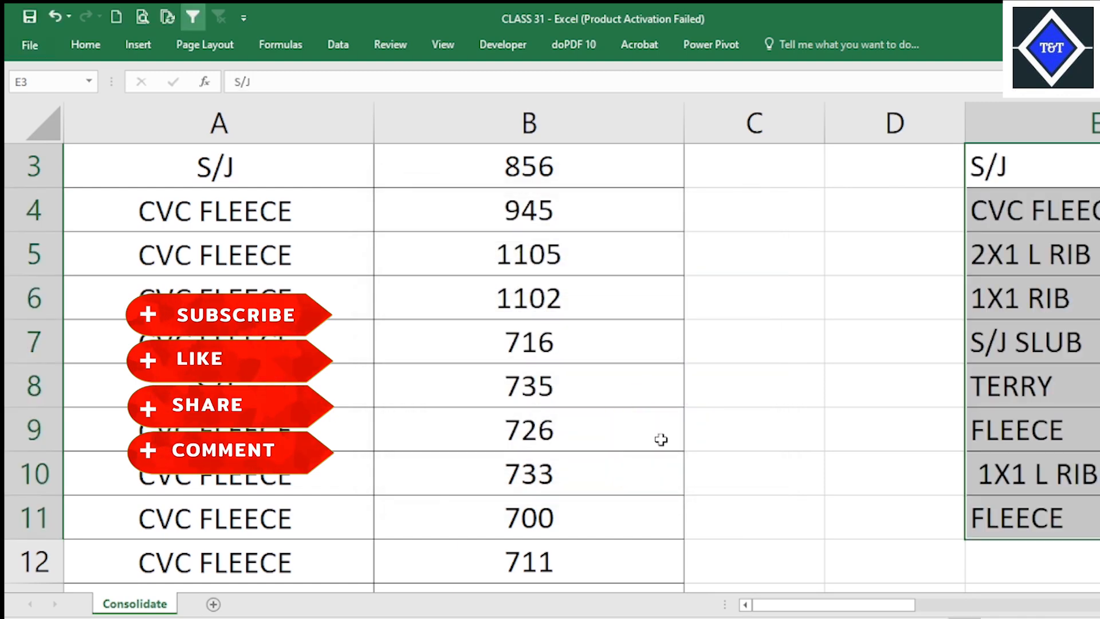
drag(896, 605, 935, 605)
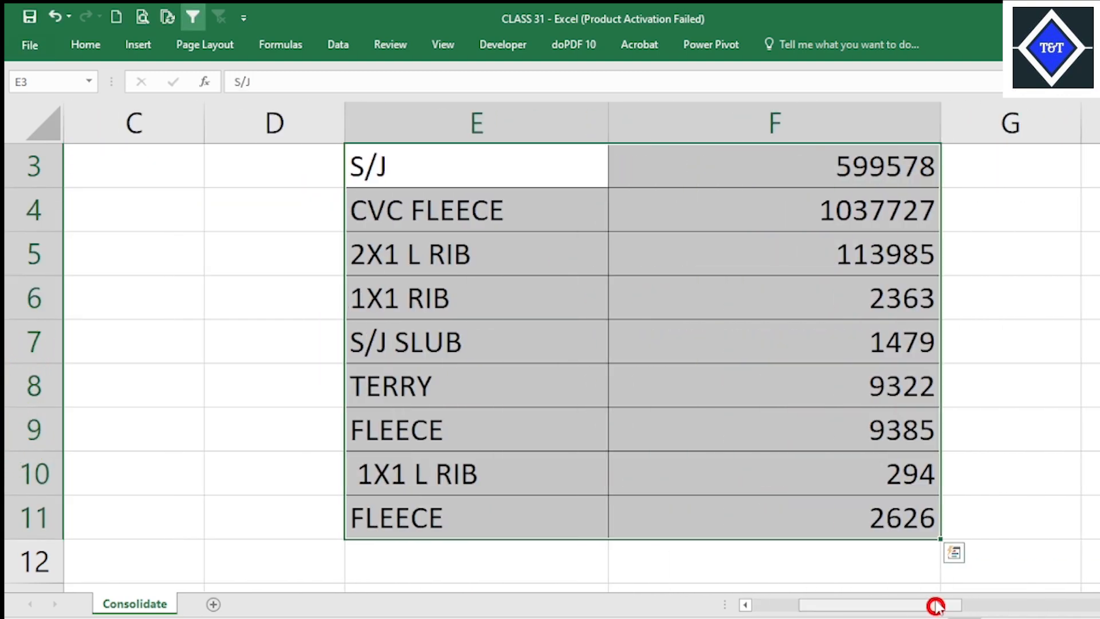
scroll(985, 466, up, 1)
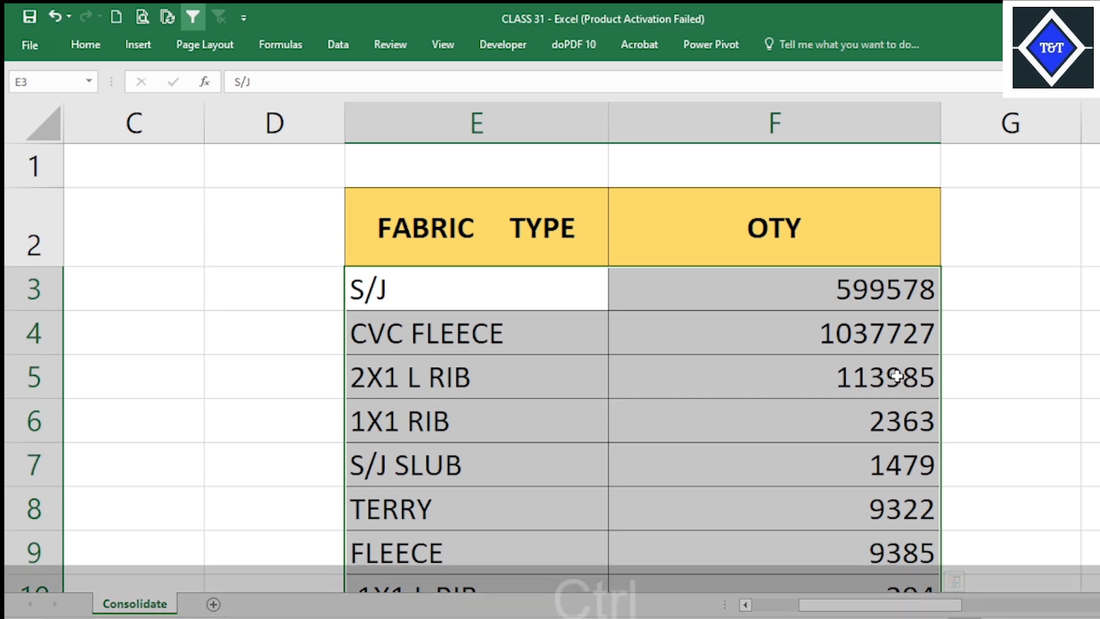
ctrl+scroll(905, 381, down, 1)
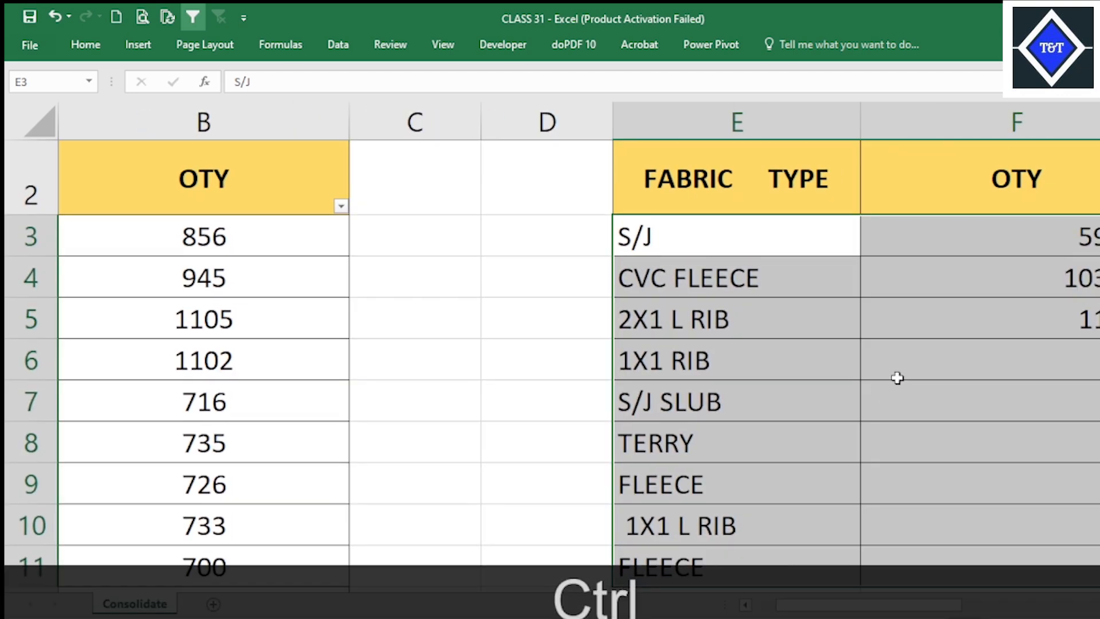
Review the consolidated fabric types and quantities in E3:F11 and compare them with the source table.
ctrl+scroll(888, 371, down, 2)
scroll(960, 361, up, 1)
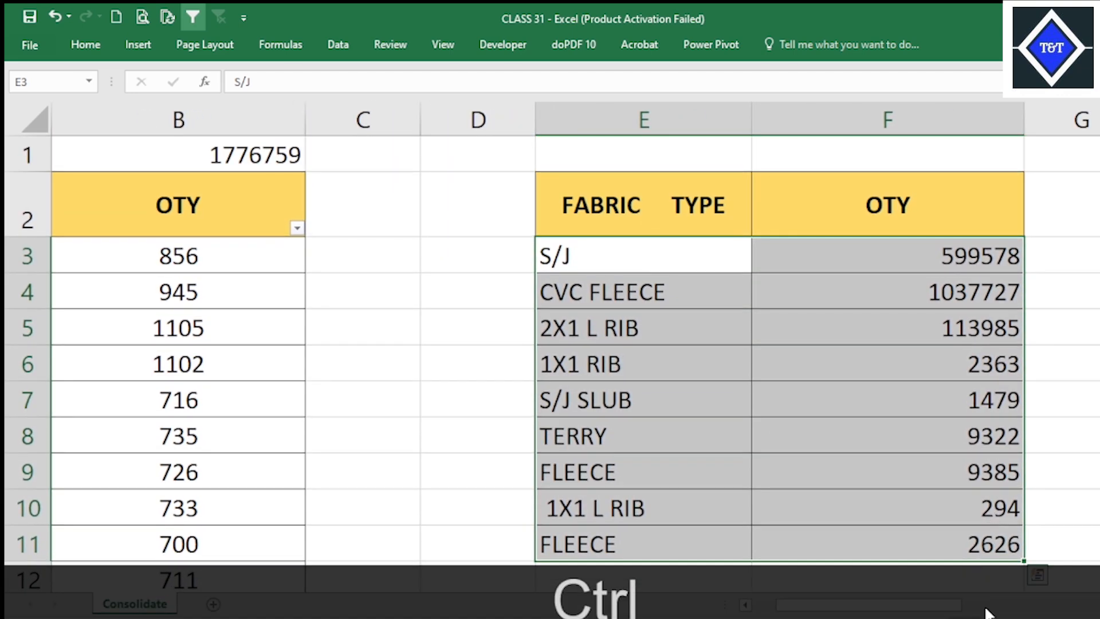
scroll(946, 610, right, 1)
scroll(756, 528, down, 2)
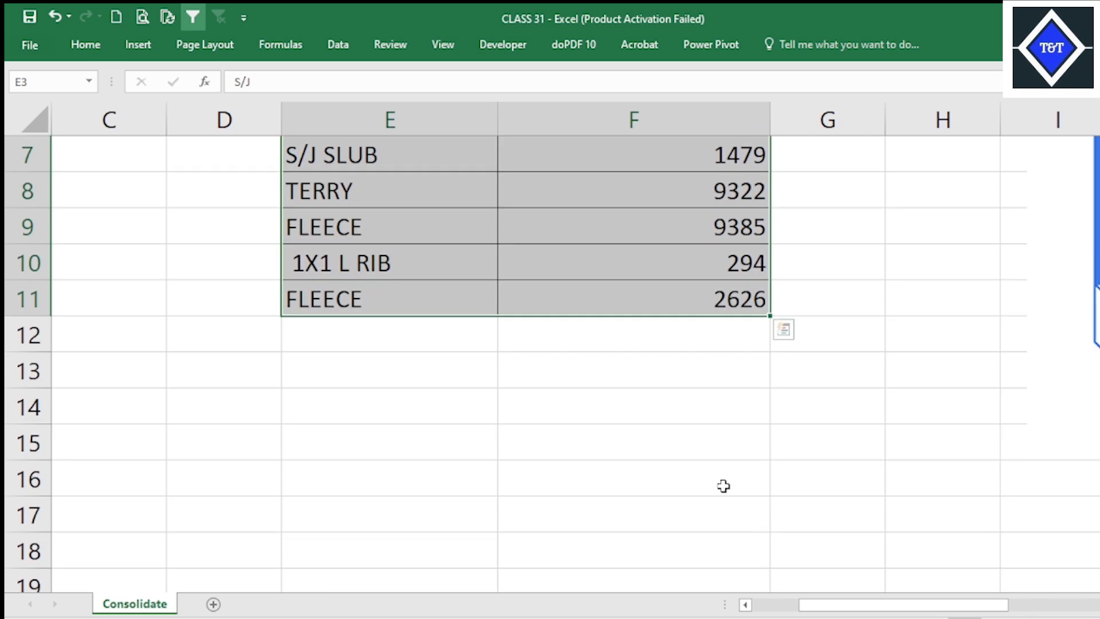
scroll(724, 483, up, 2)
click(628, 412)
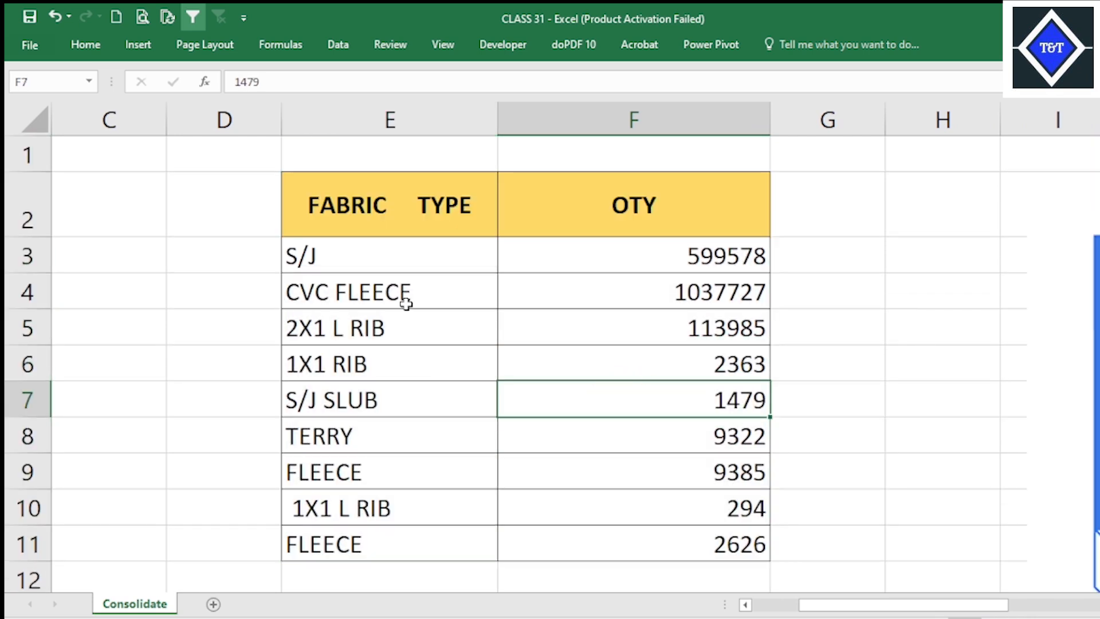
click(421, 262)
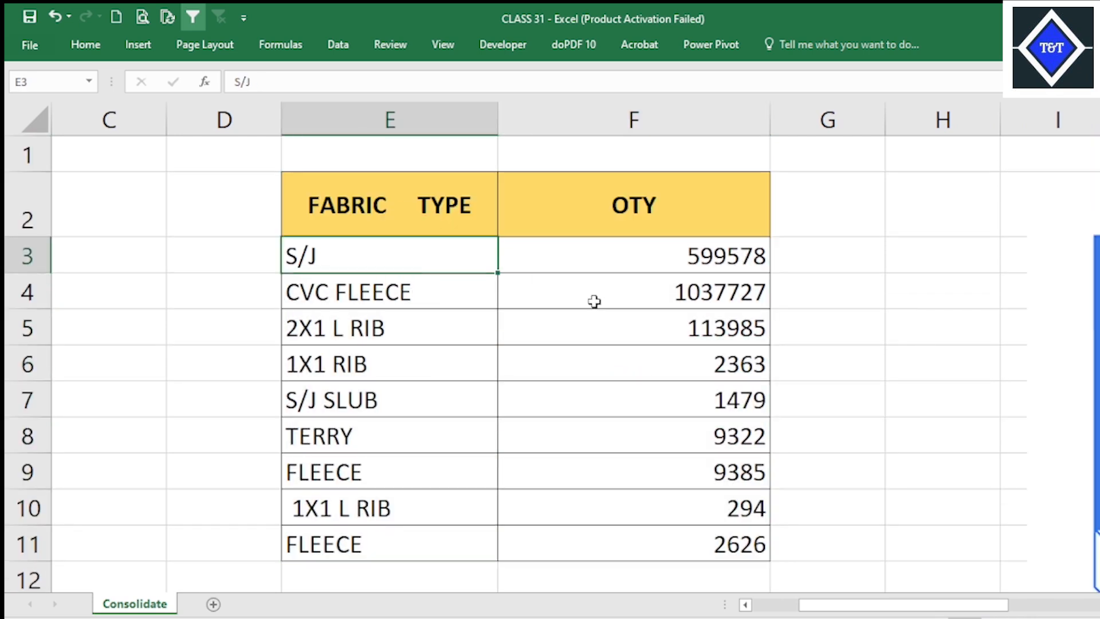
click(691, 270)
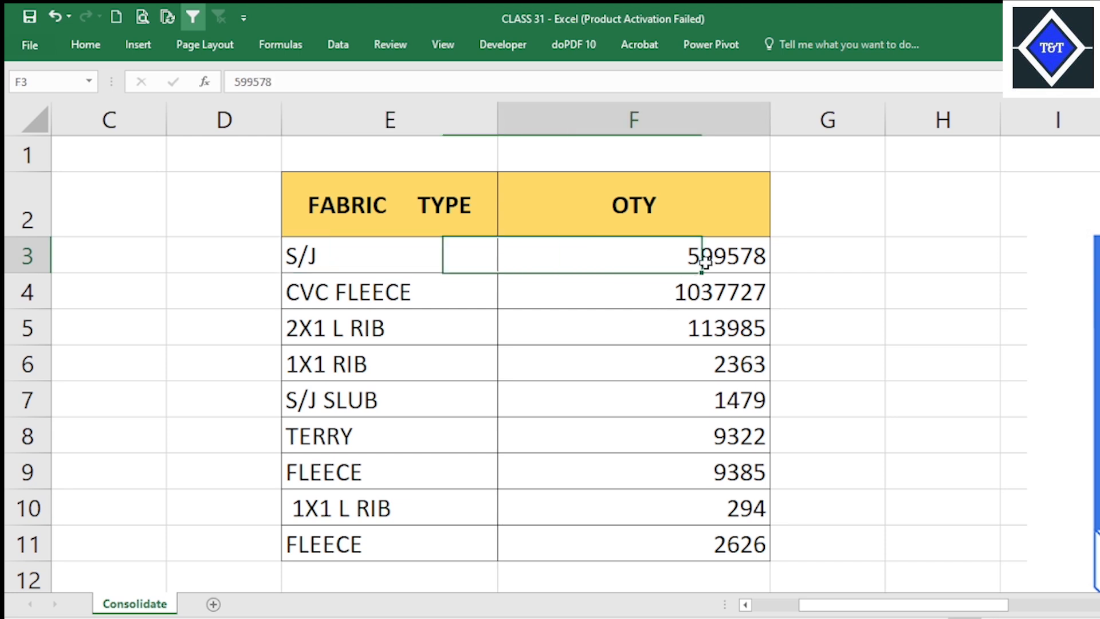
click(671, 324)
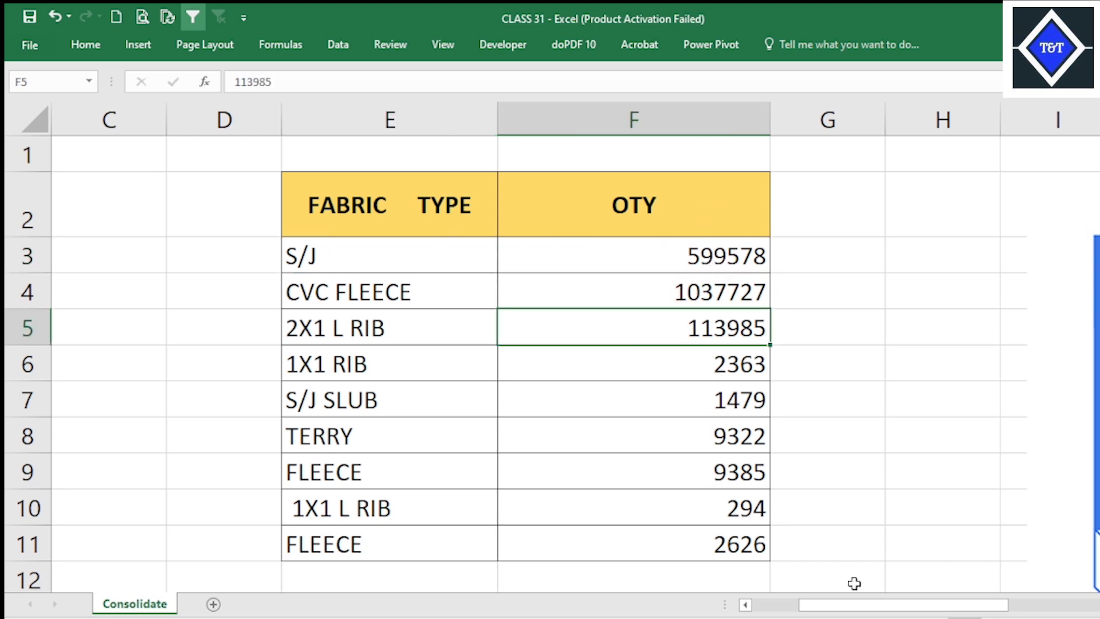
drag(928, 604, 884, 604)
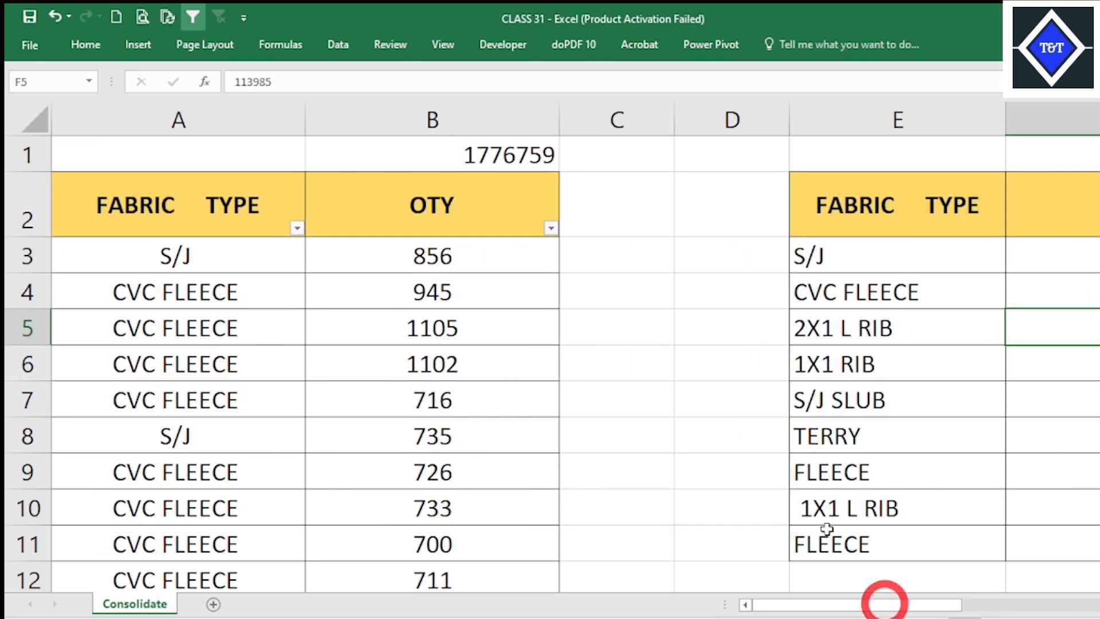
click(833, 325)
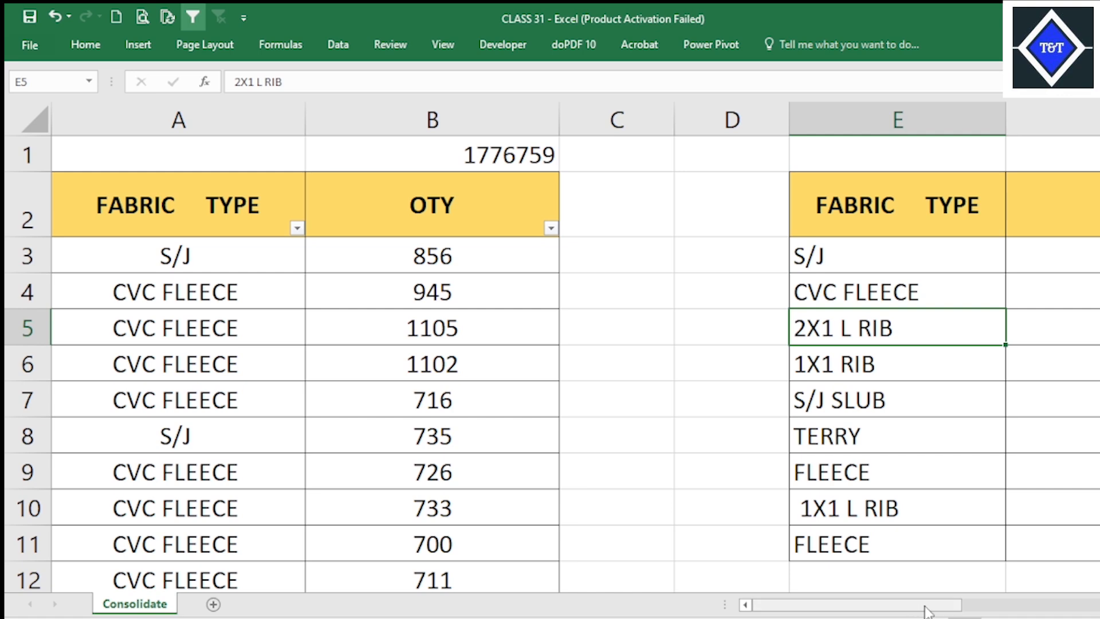
mouse_move(925, 610)
mouse_down()
mouse_move(987, 608)
mouse_move(939, 609)
mouse_up()
Fill the total cell B1 with yellow and center its value horizontally and vertically.
click(456, 165)
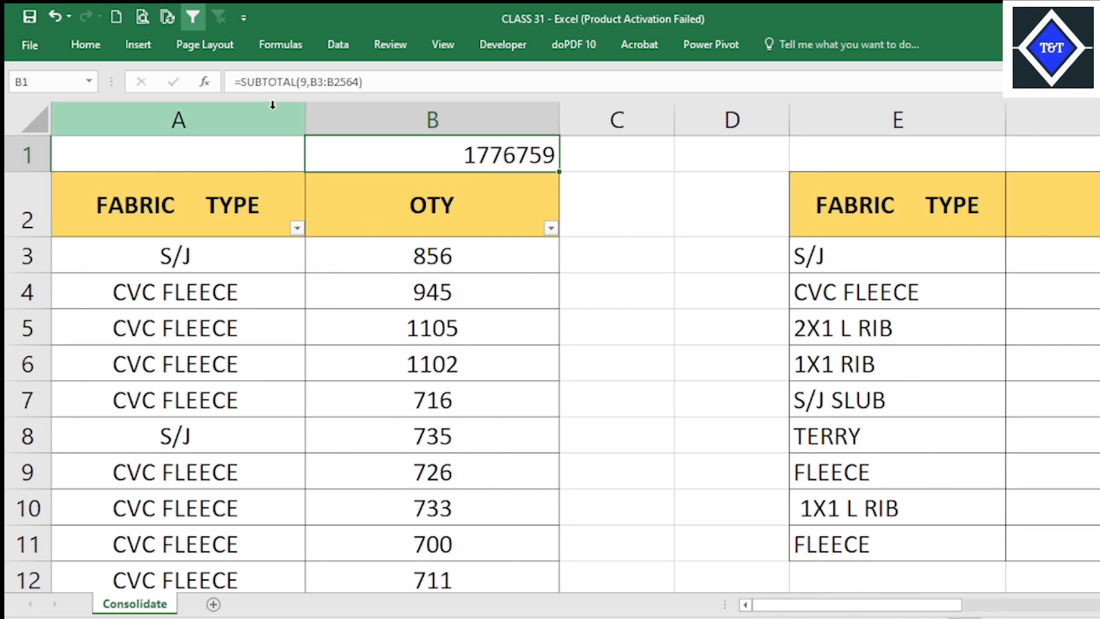
click(85, 44)
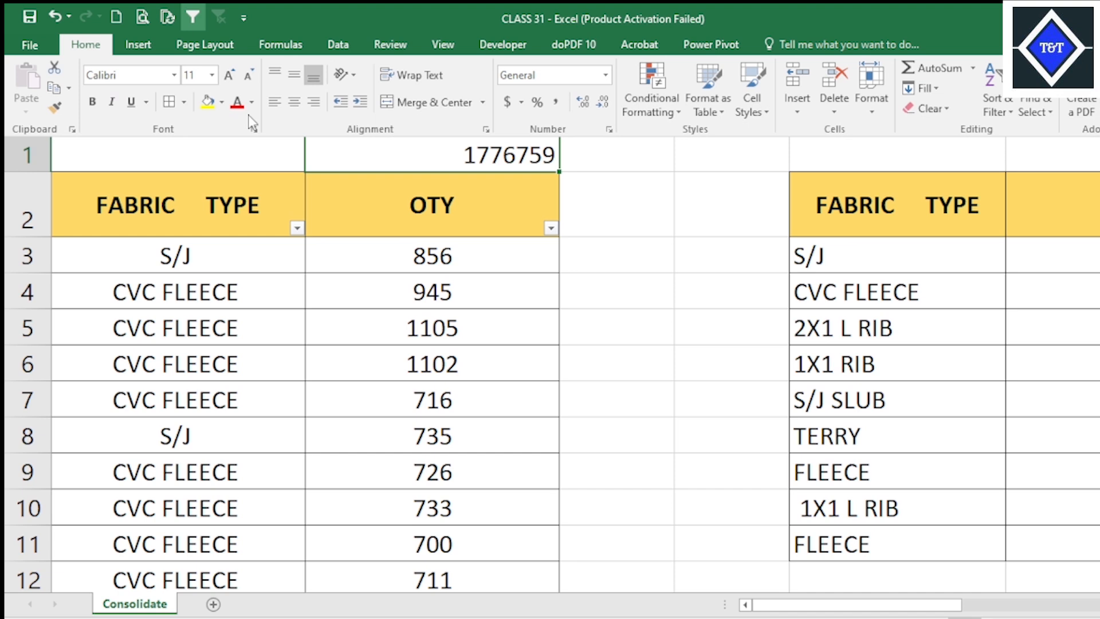
click(207, 104)
click(294, 102)
click(294, 75)
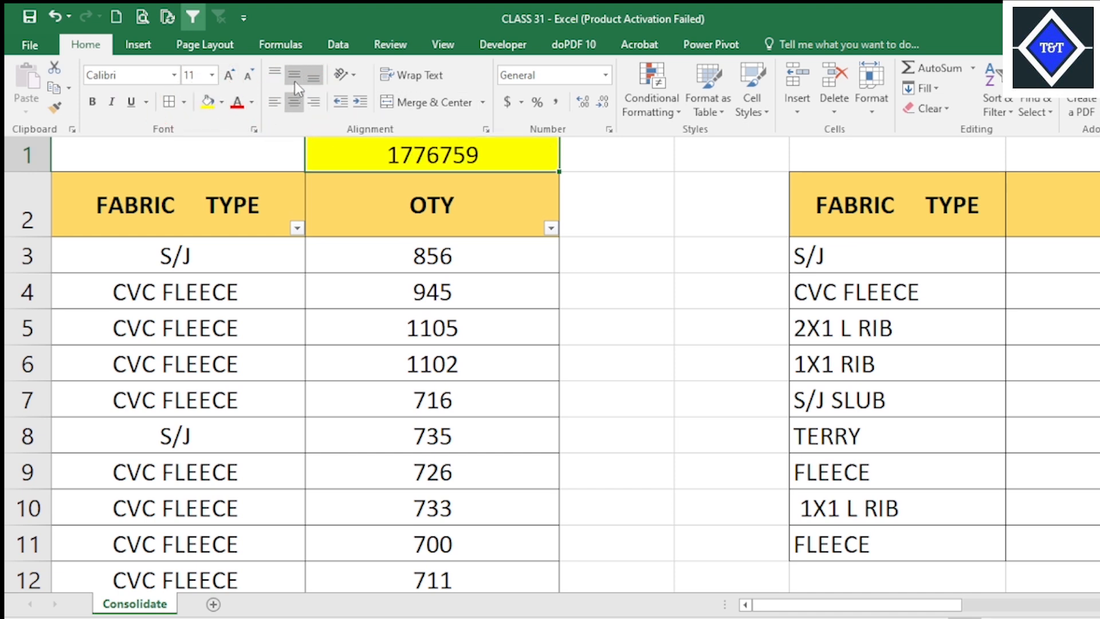
Filter the source table's FABRIC TYPE column to show only S/J.
click(459, 284)
click(466, 253)
click(828, 253)
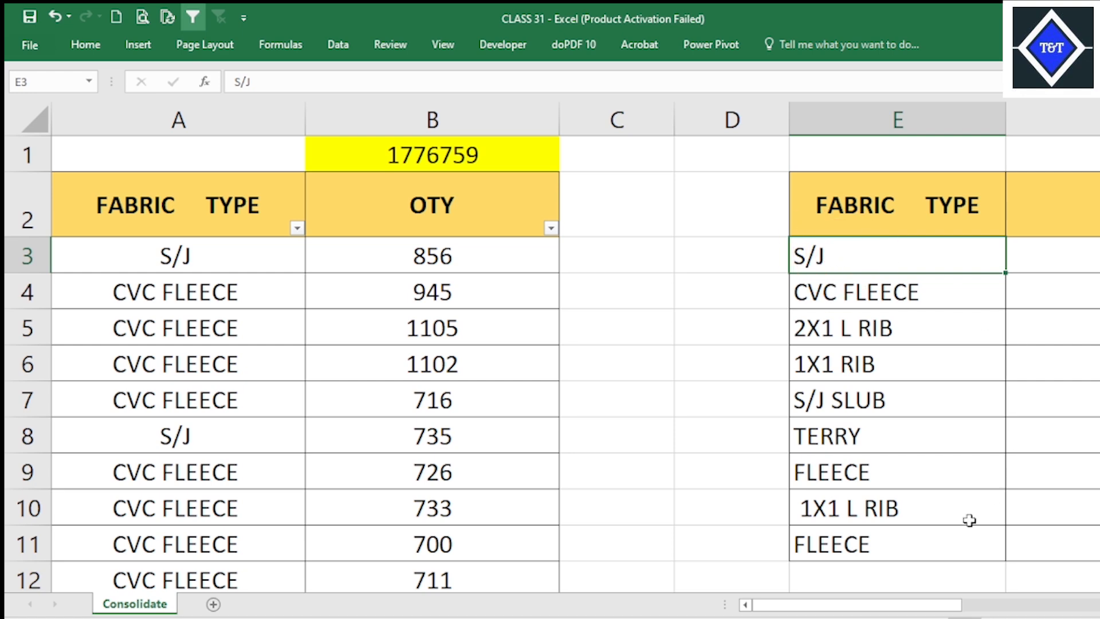
mouse_move(924, 606)
mouse_down()
mouse_move(937, 609)
mouse_move(922, 607)
mouse_up()
scroll(847, 474, down, 1)
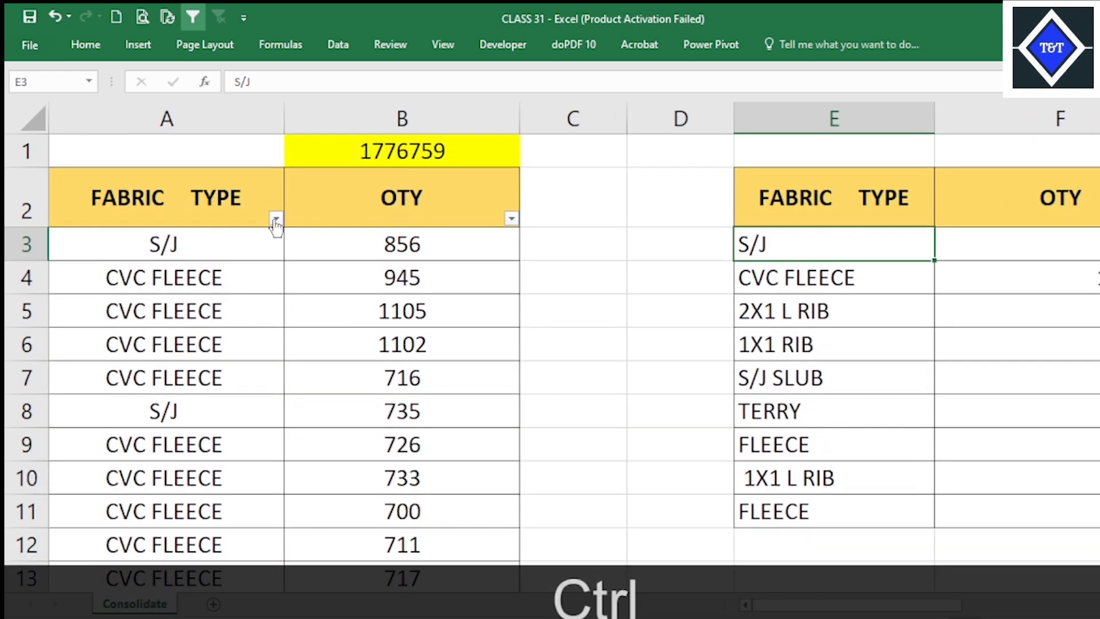
click(275, 220)
click(128, 396)
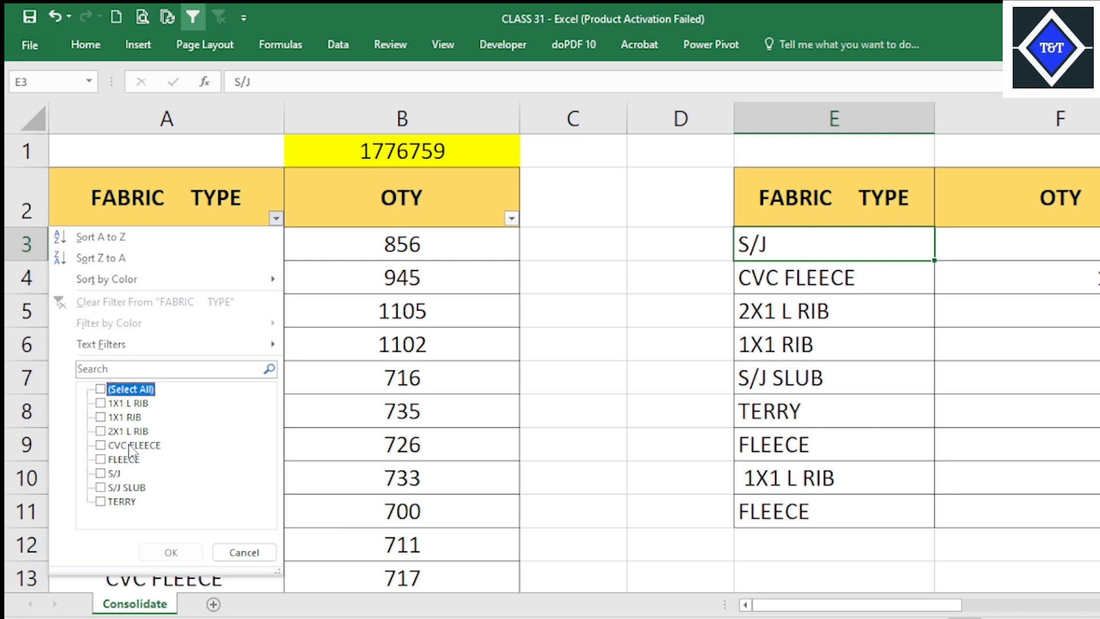
click(112, 478)
click(170, 552)
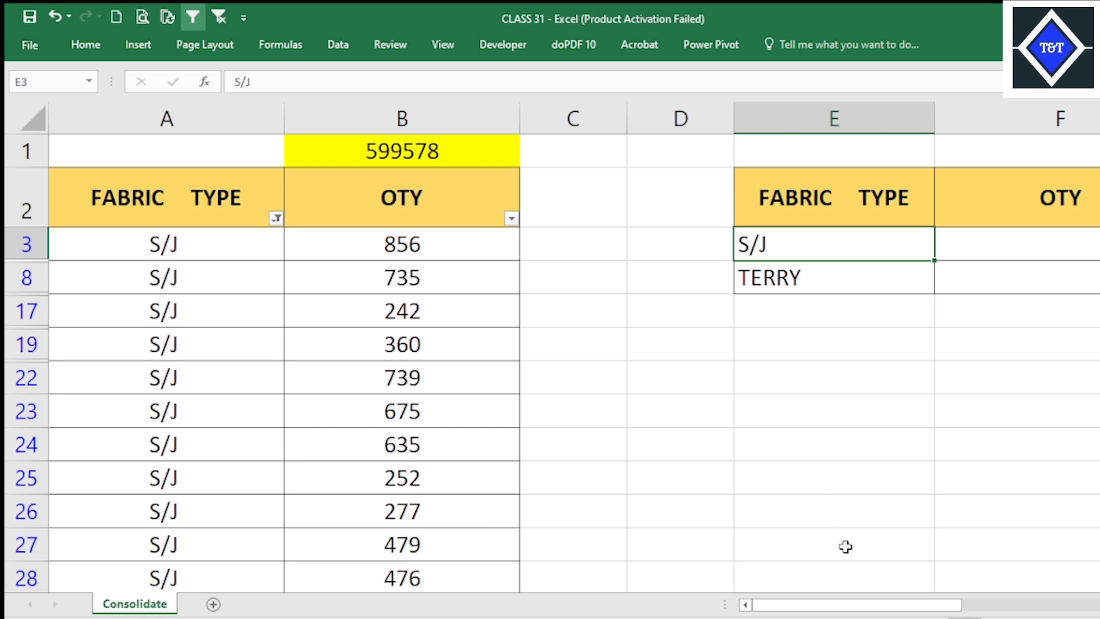
Compare the S/J quantity in F3 of the summary table with the filtered total in B1.
drag(920, 607, 967, 606)
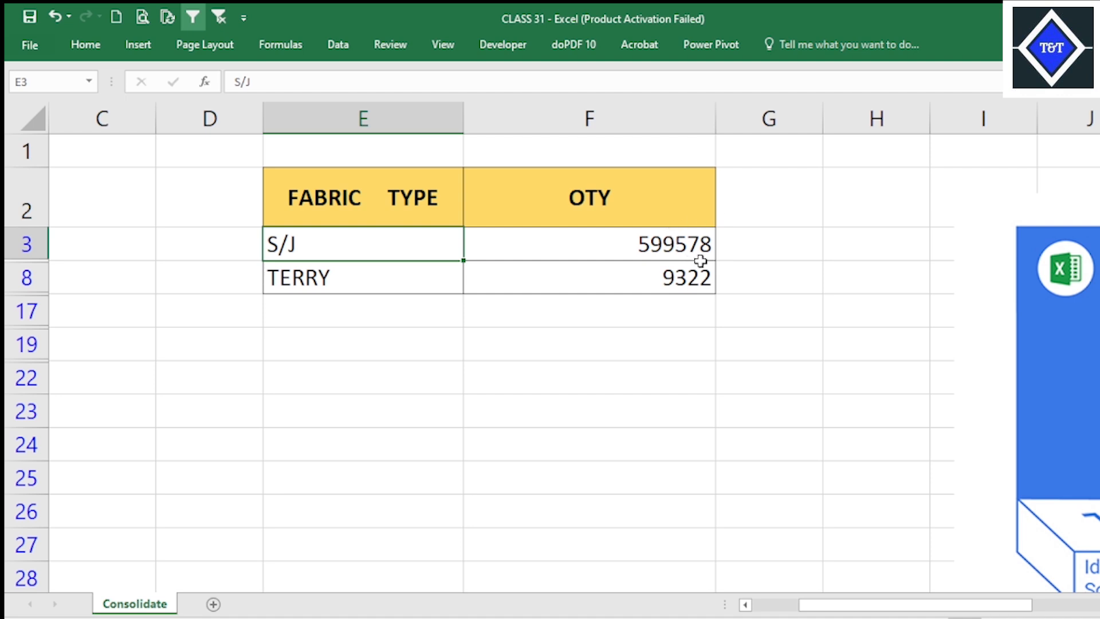
click(695, 240)
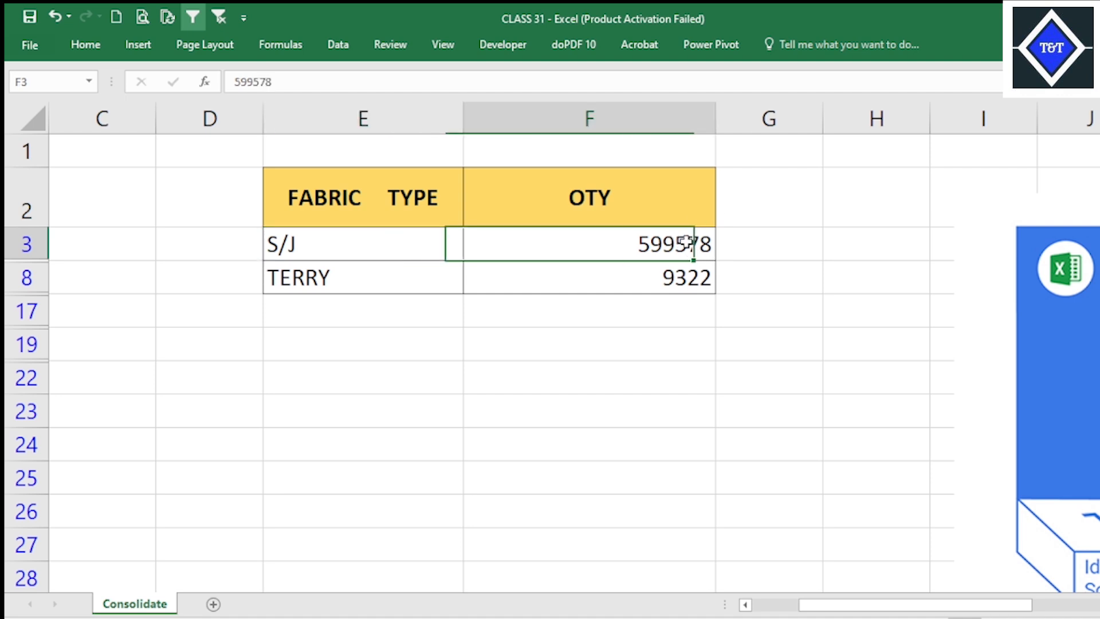
drag(957, 606, 871, 609)
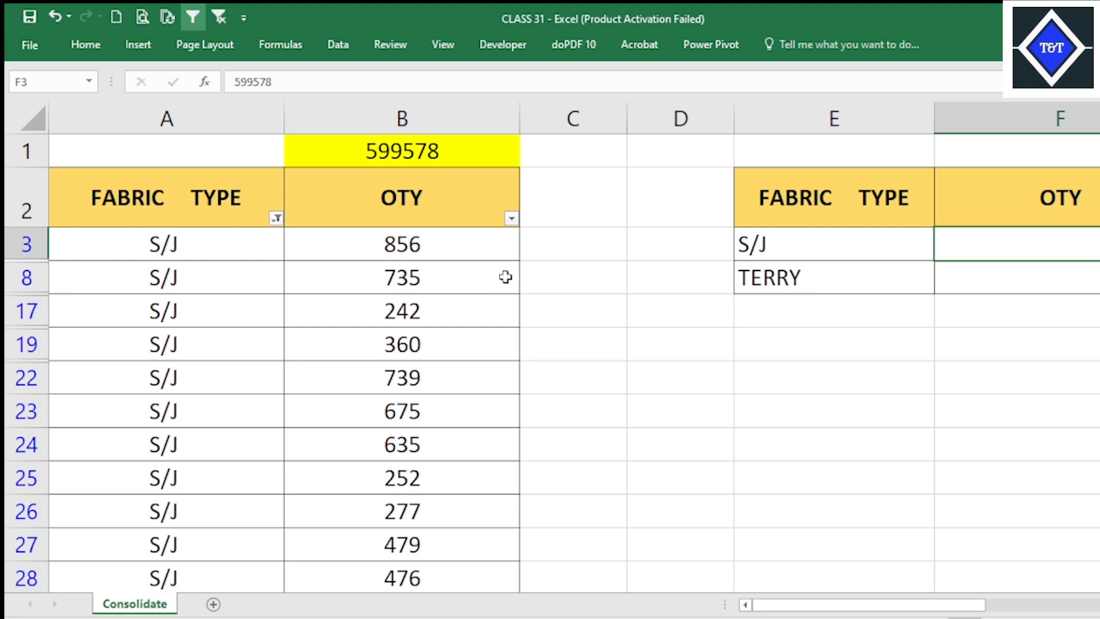
mouse_move(882, 606)
mouse_down()
mouse_move(902, 606)
mouse_move(883, 606)
mouse_up()
Clear the source table's fabric type filter and review the full summary table.
click(483, 349)
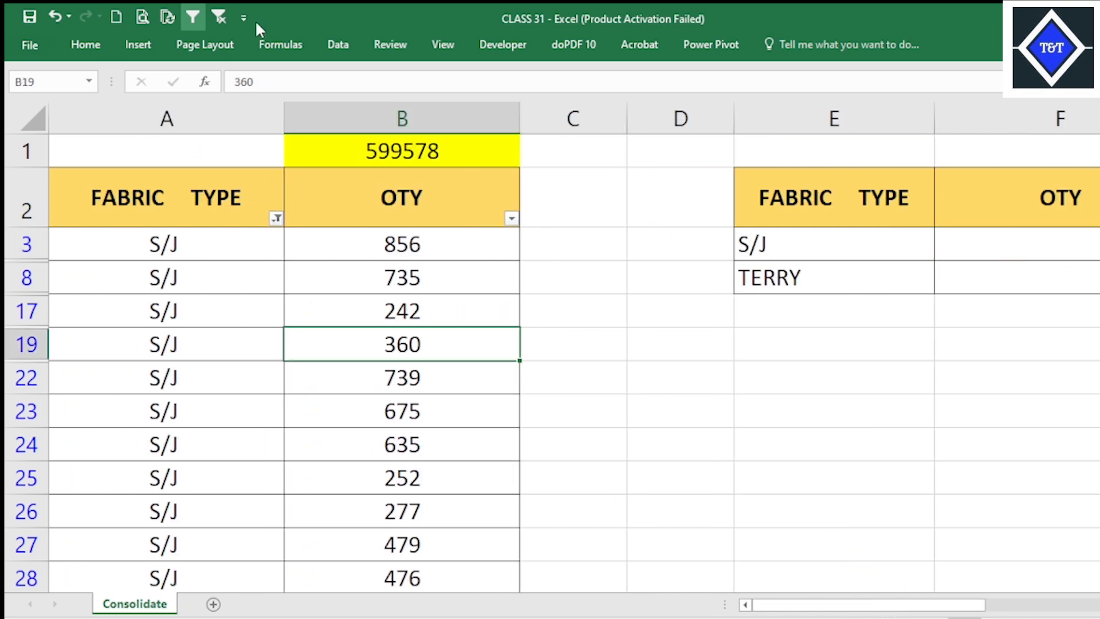
click(218, 17)
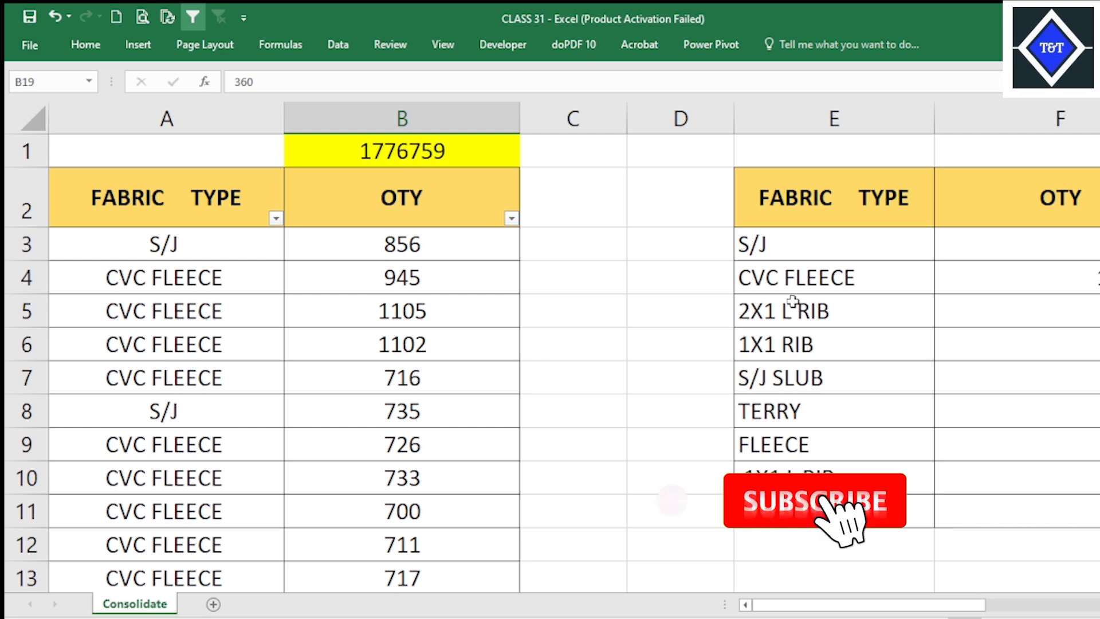
click(817, 312)
drag(911, 606, 959, 606)
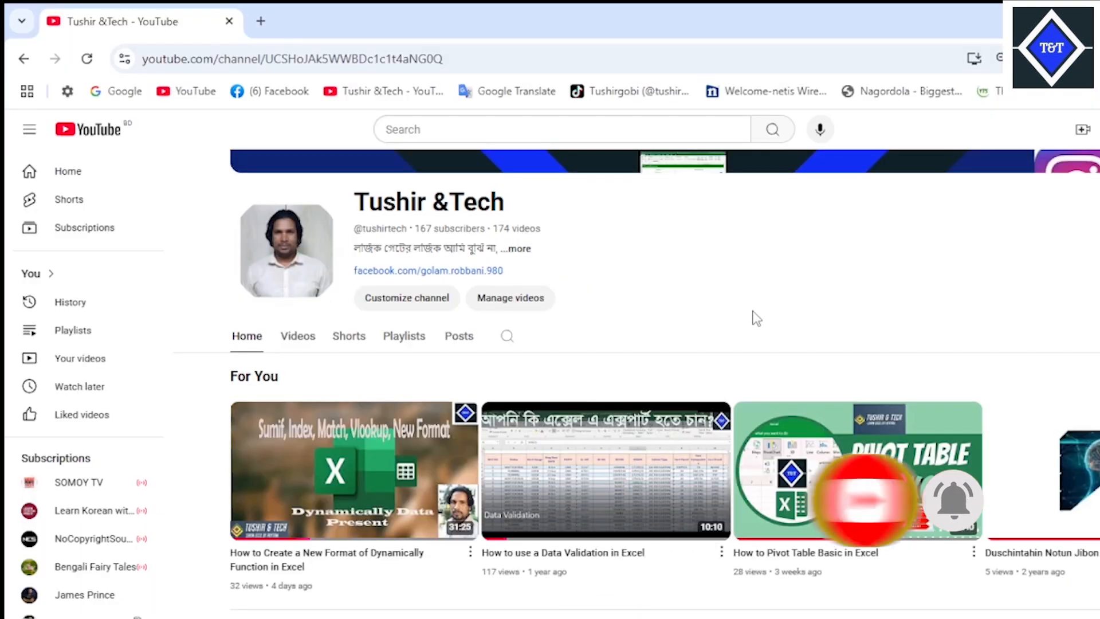
scroll(757, 318, up, 2)
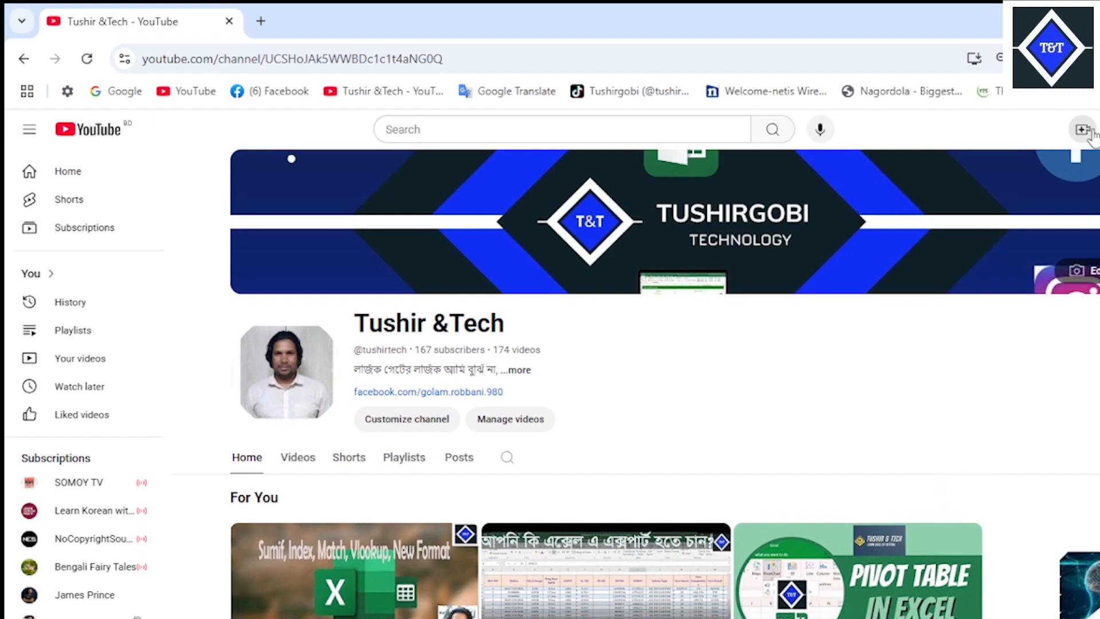